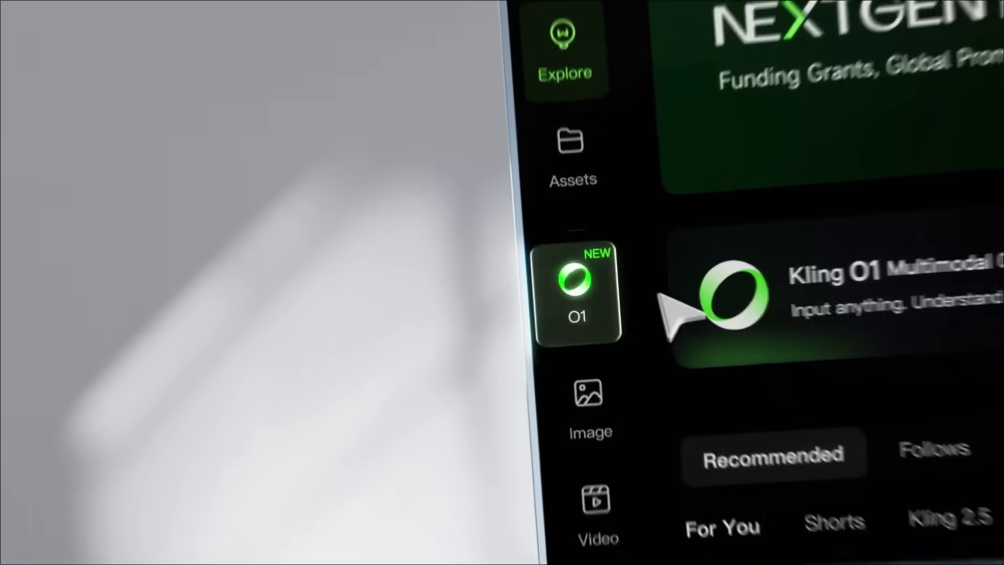
# Step: Open Kling's NEW O1 multimodal video generator from the sidebar
pyautogui.click(675, 304)
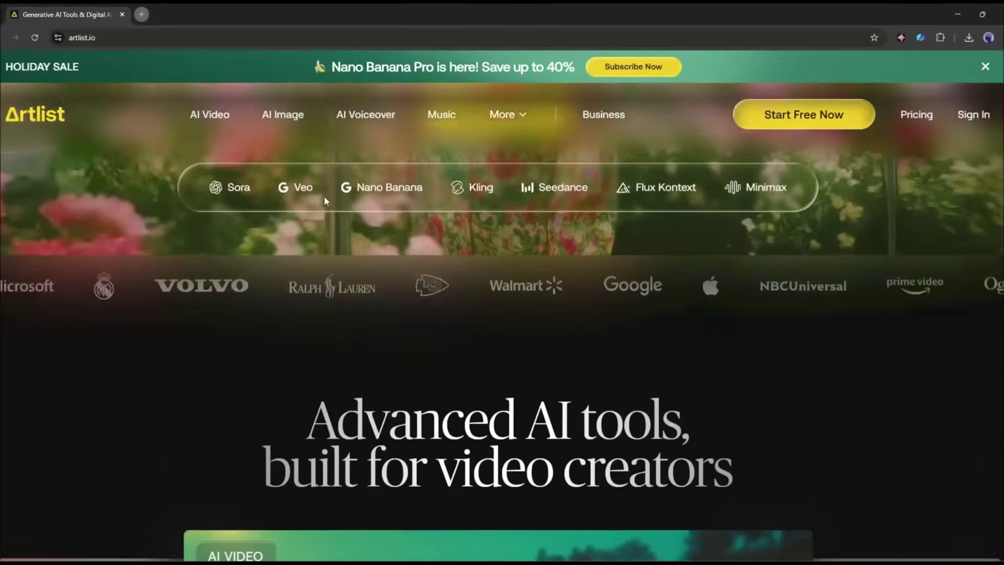
pyautogui.scroll(-3, 327, 198)
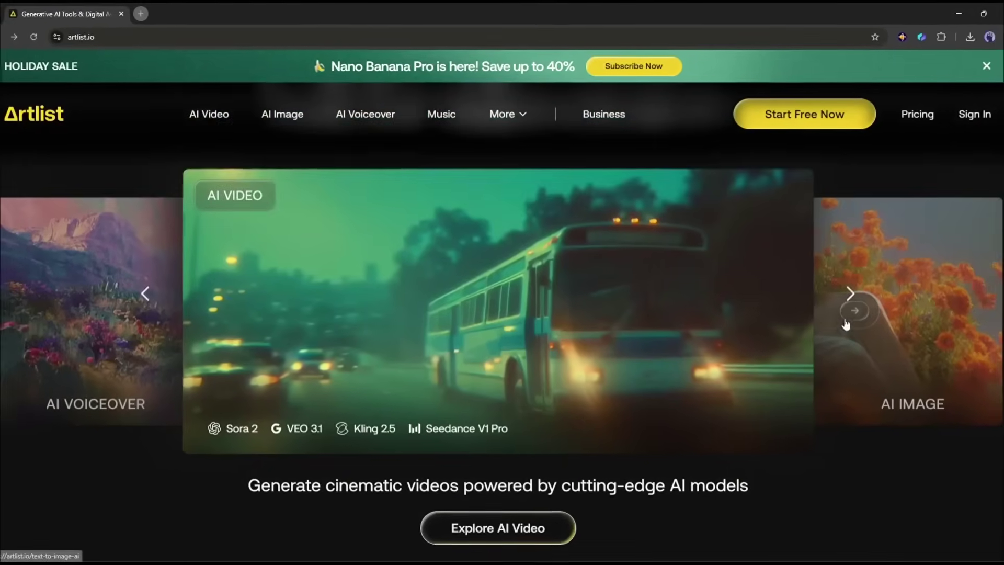
pyautogui.click(846, 295)
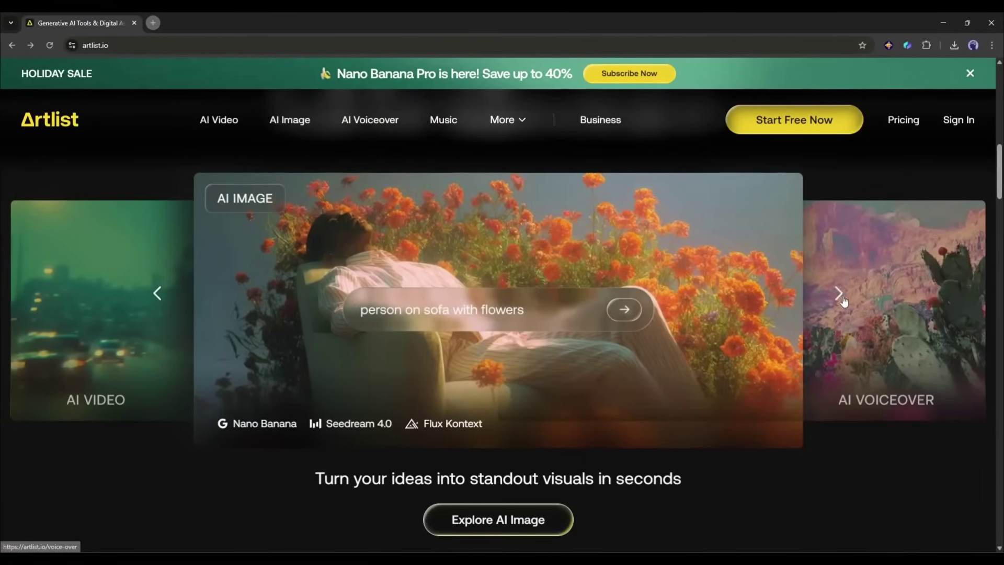
pyautogui.click(838, 298)
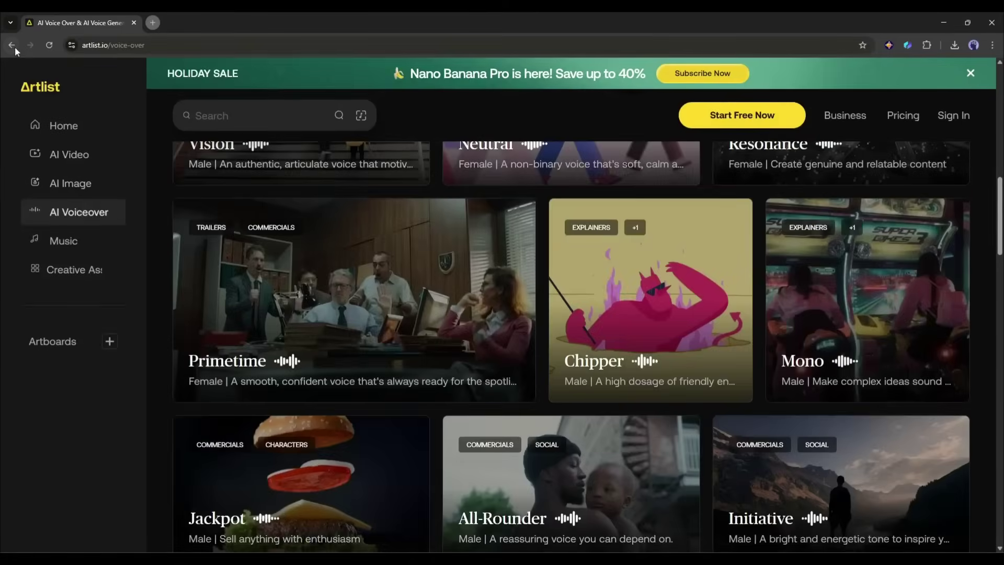
pyautogui.click(11, 45)
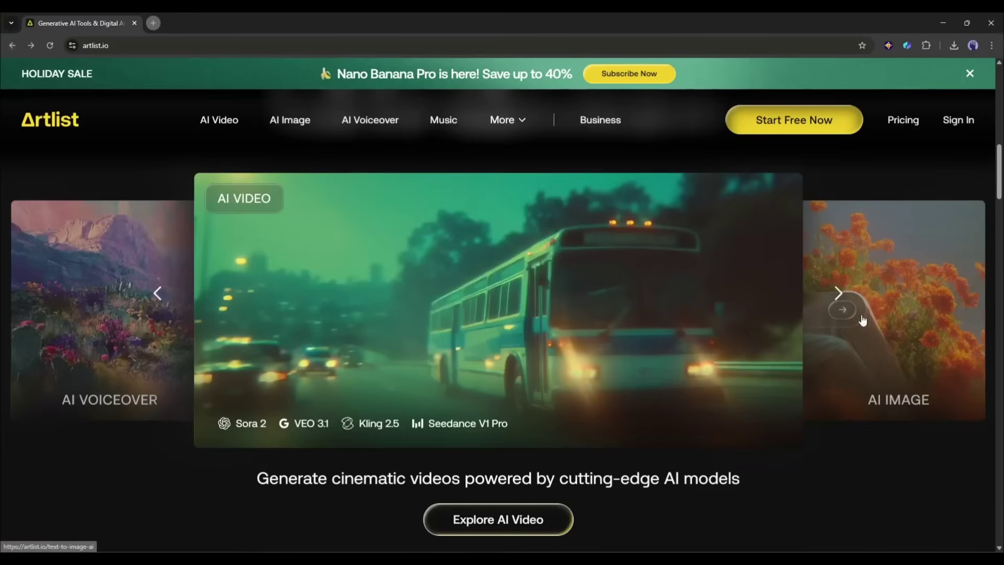
pyautogui.click(842, 301)
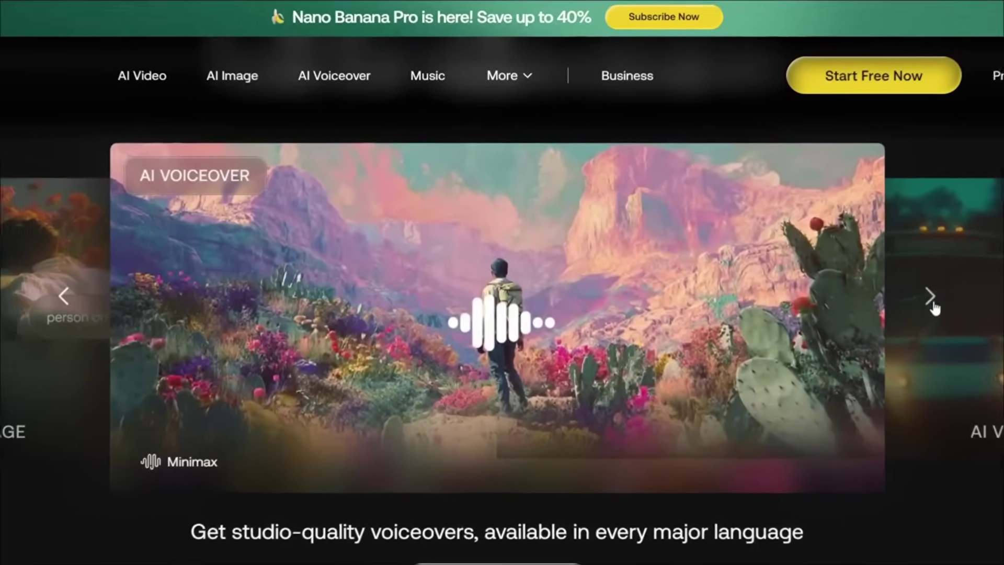
pyautogui.click(905, 296)
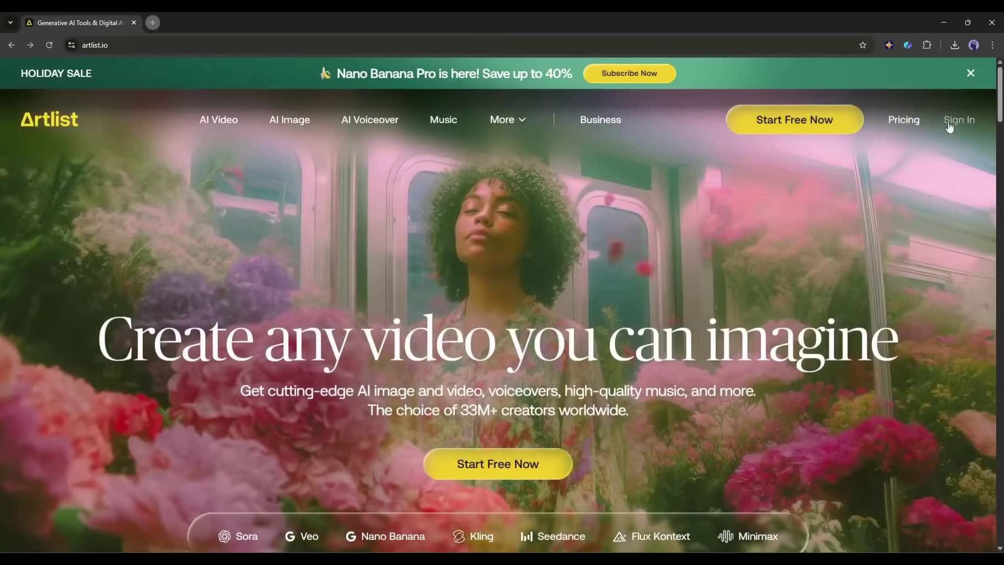
# Step: Sign in to Artlist and dismiss the 'Complete your account details' reminder
pyautogui.click(959, 120)
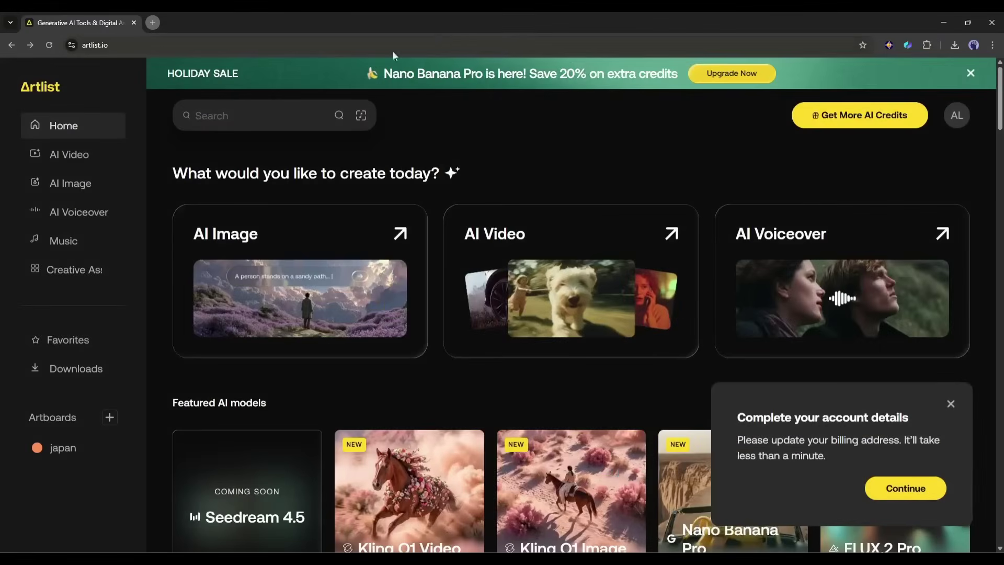
pyautogui.click(952, 404)
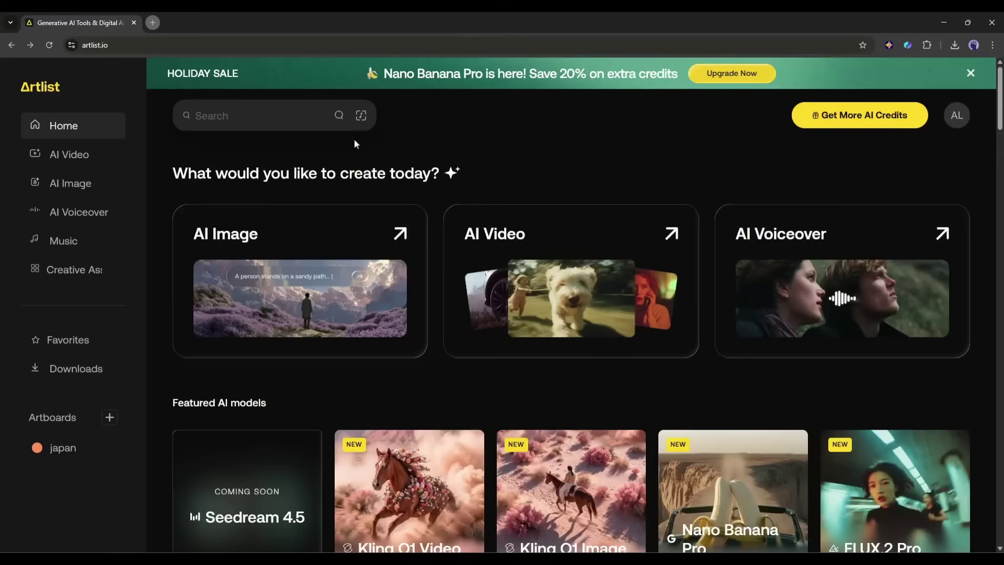
pyautogui.scroll(-20, 355, 143)
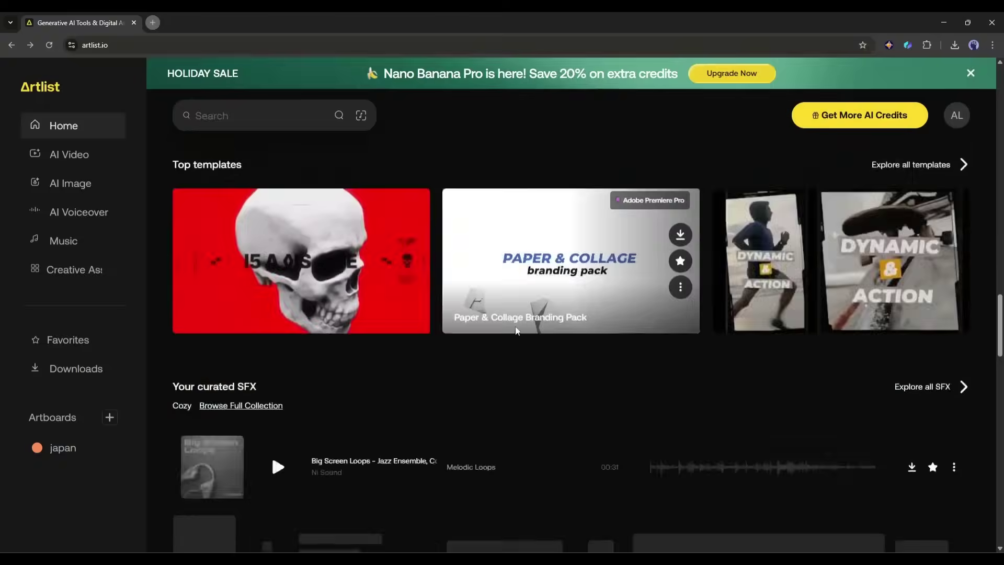
pyautogui.scroll(20, 517, 331)
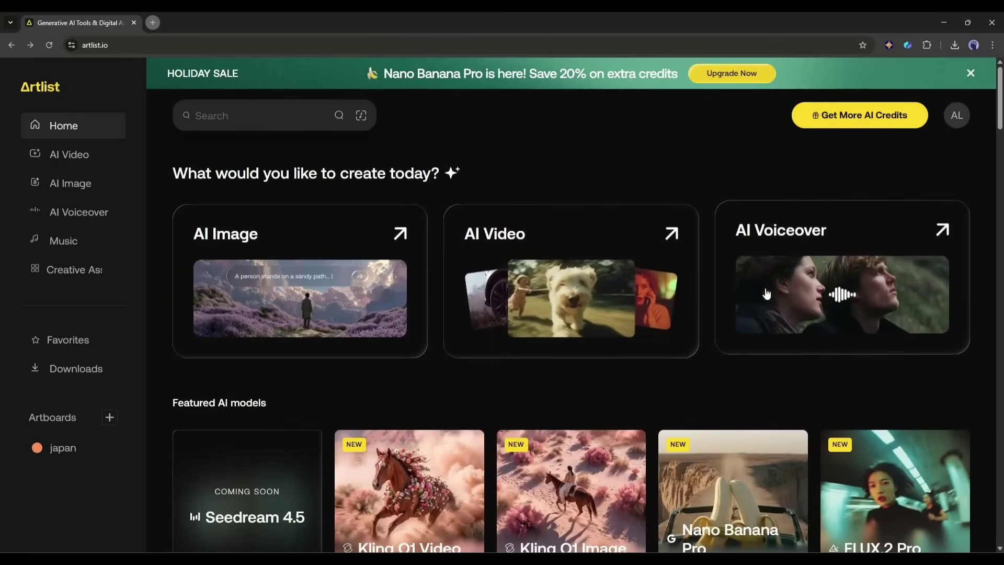
# Step: Scroll down through the Artlist home page to browse its content
pyautogui.scroll(-2, 589, 311)
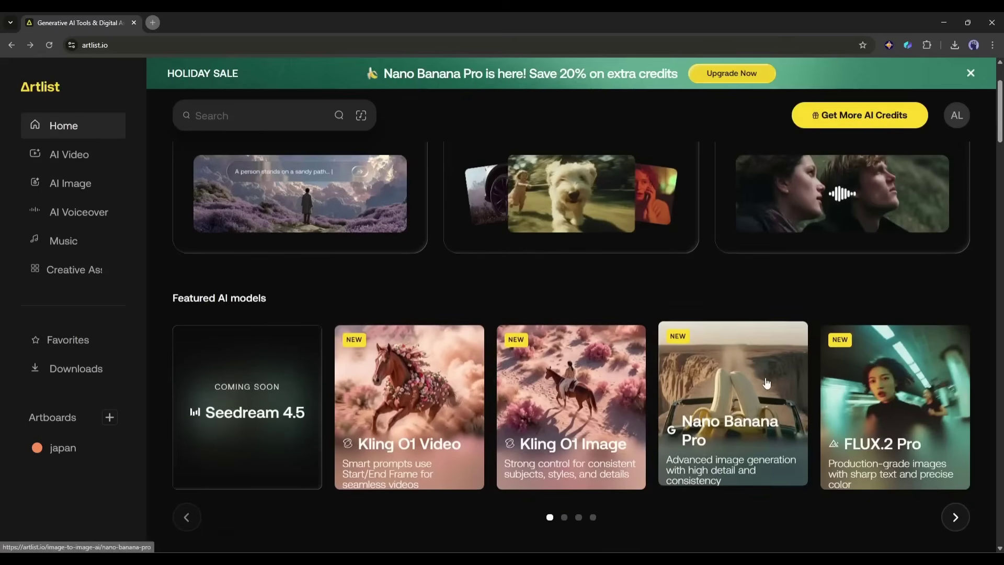
pyautogui.scroll(-6, 388, 397)
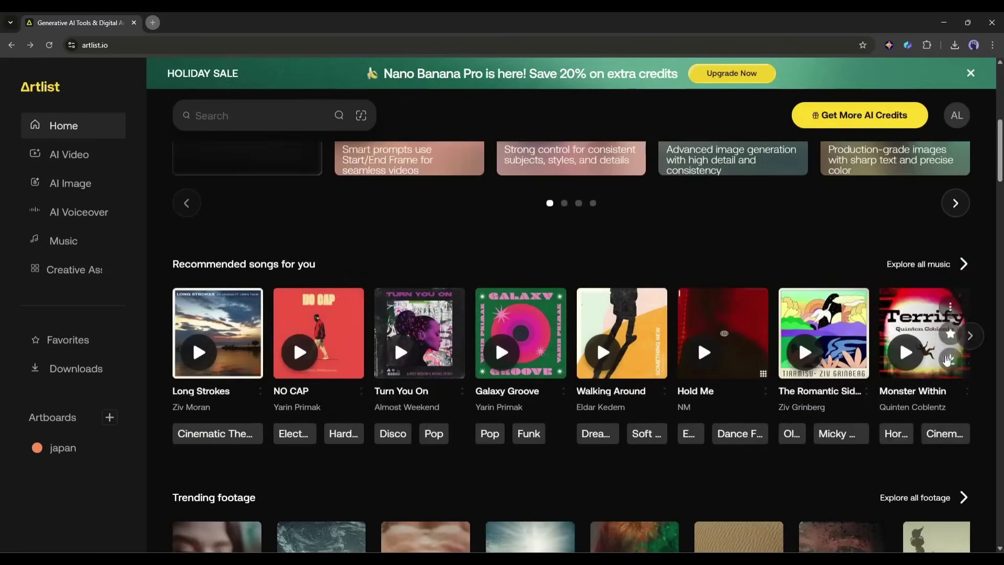
pyautogui.scroll(-9, 453, 369)
pyautogui.scroll(-5, 252, 338)
pyautogui.scroll(-4, 517, 333)
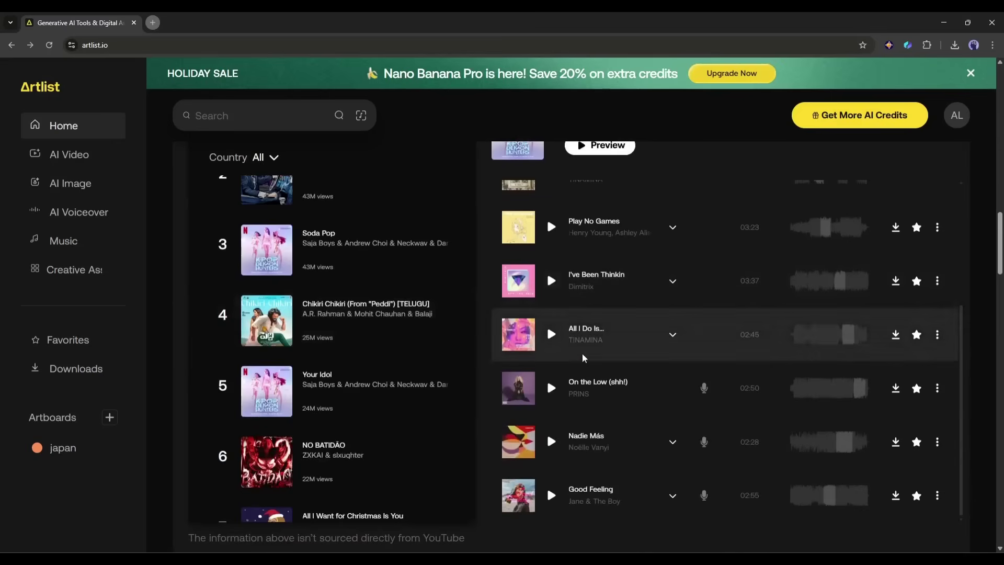
pyautogui.scroll(-7, 392, 413)
pyautogui.scroll(-10, 397, 428)
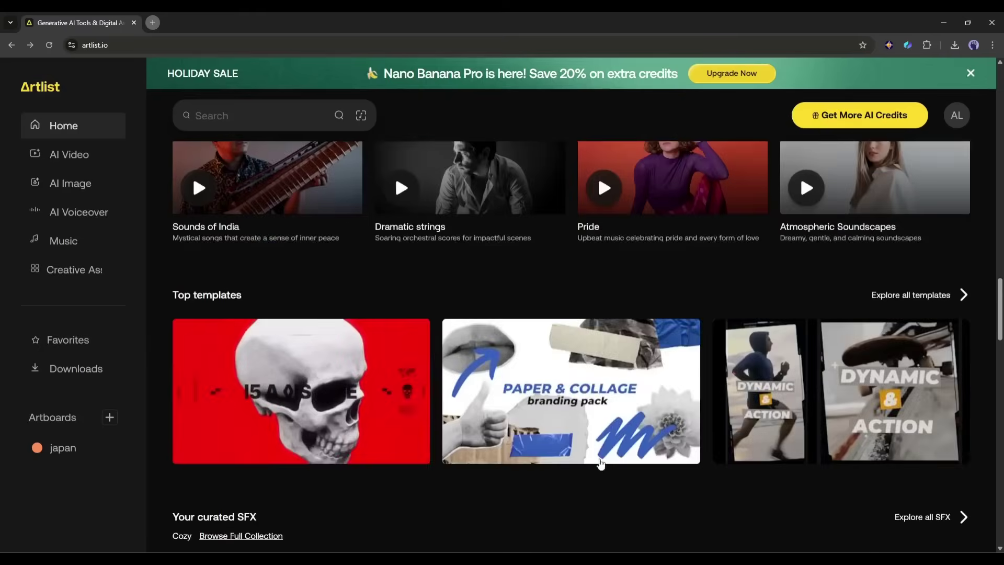
pyautogui.scroll(-5, 281, 262)
pyautogui.scroll(-12, 271, 281)
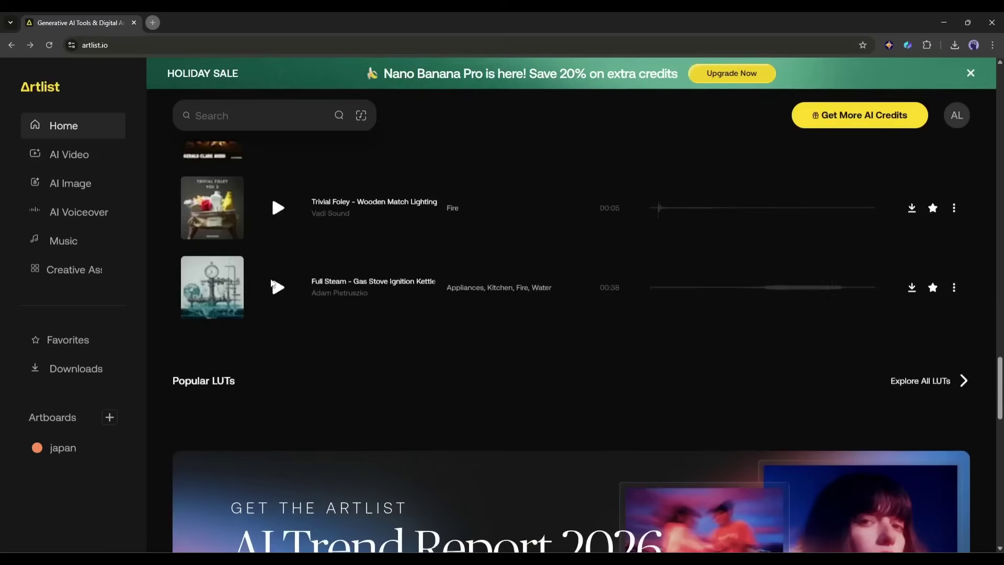
pyautogui.scroll(-7, 274, 284)
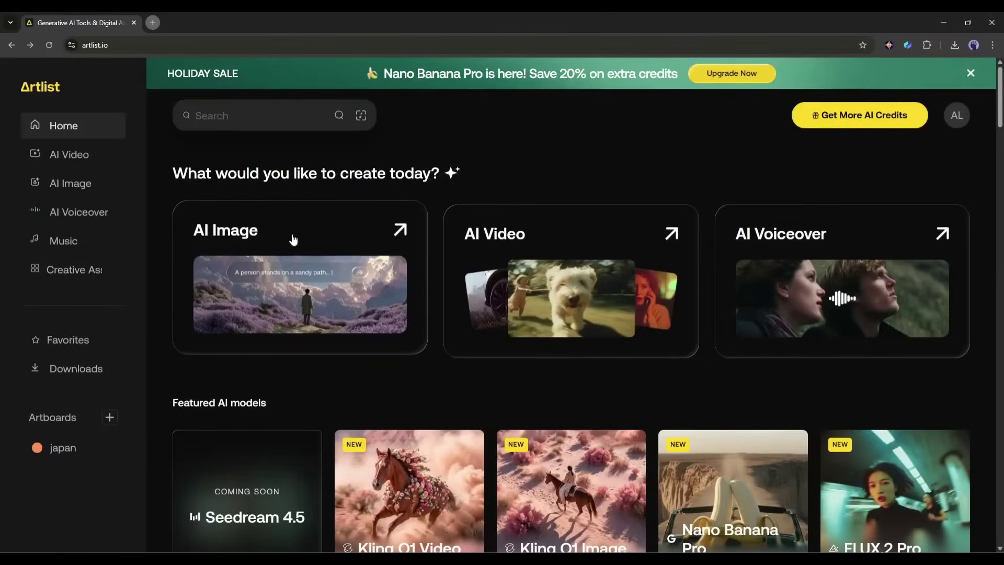
# Step: Open AI Image in Image to Image mode with the Kling O1 Image model selected
pyautogui.click(313, 220)
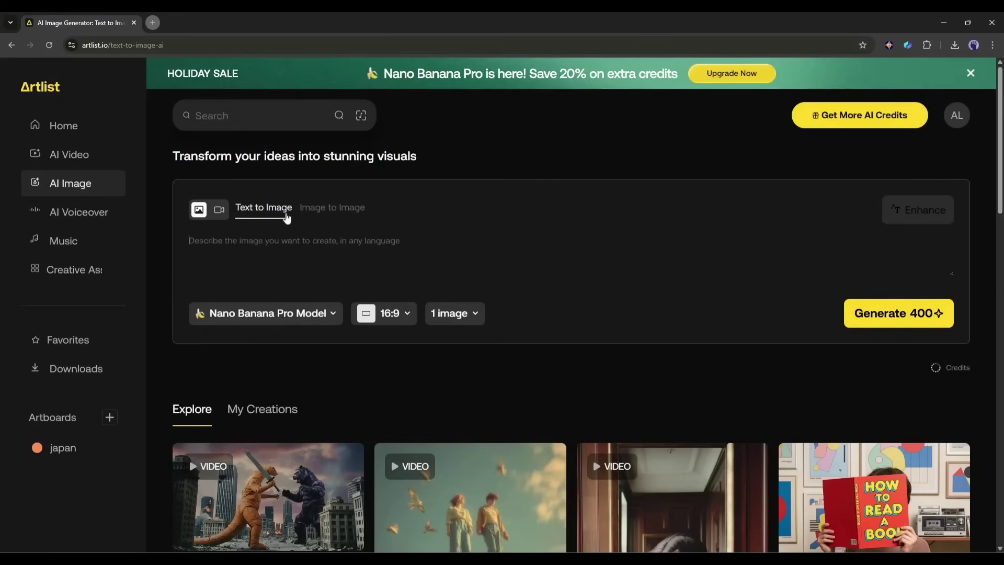
pyautogui.click(343, 212)
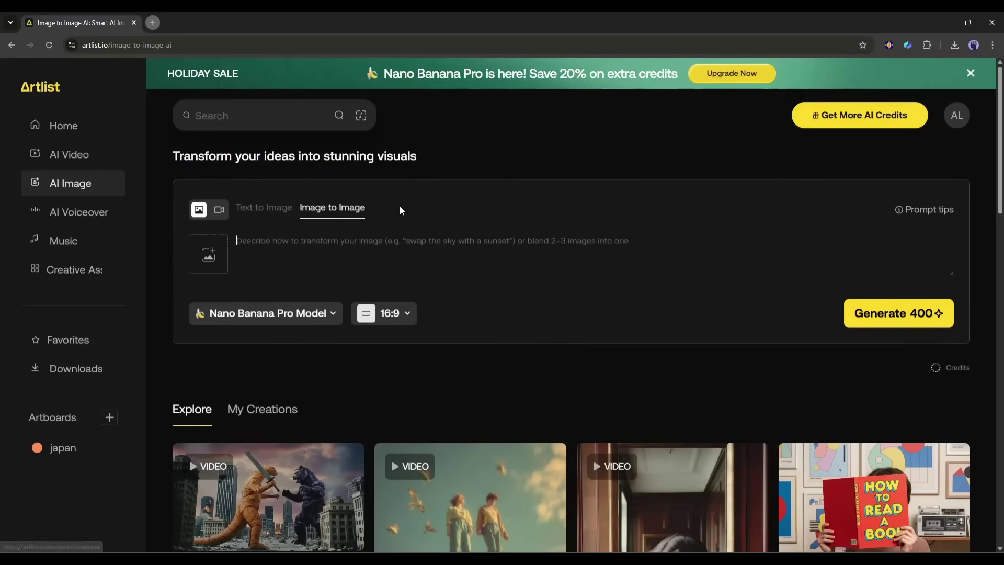
pyautogui.click(275, 317)
pyautogui.scroll(-1, 257, 420)
pyautogui.scroll(-1, 262, 424)
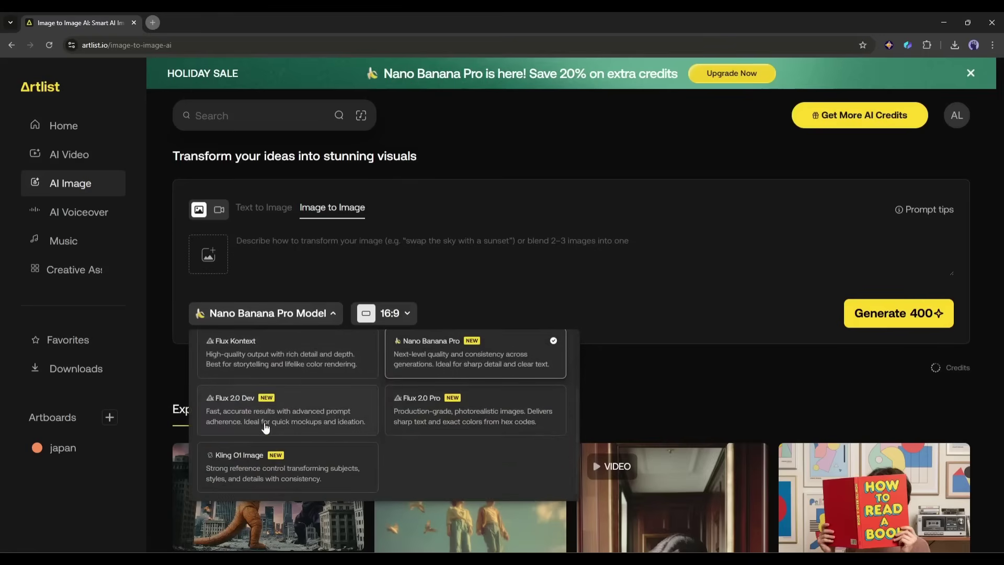
pyautogui.scroll(1, 335, 393)
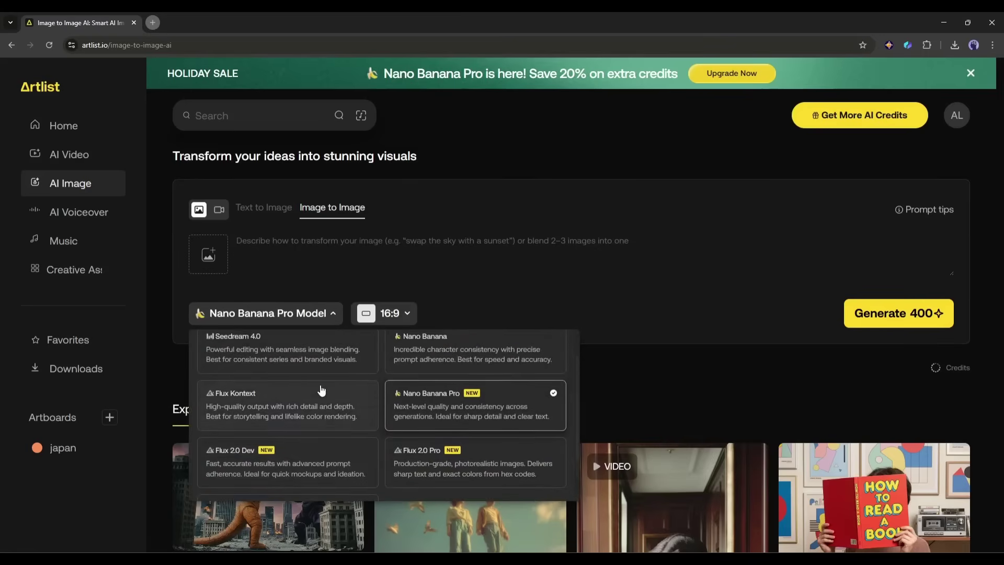
pyautogui.scroll(-1, 319, 391)
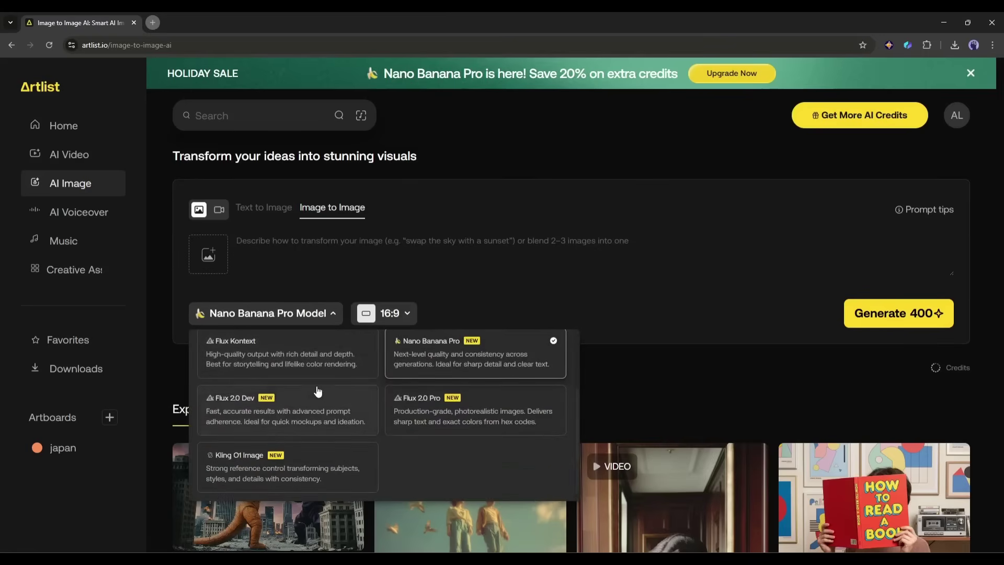
pyautogui.click(283, 467)
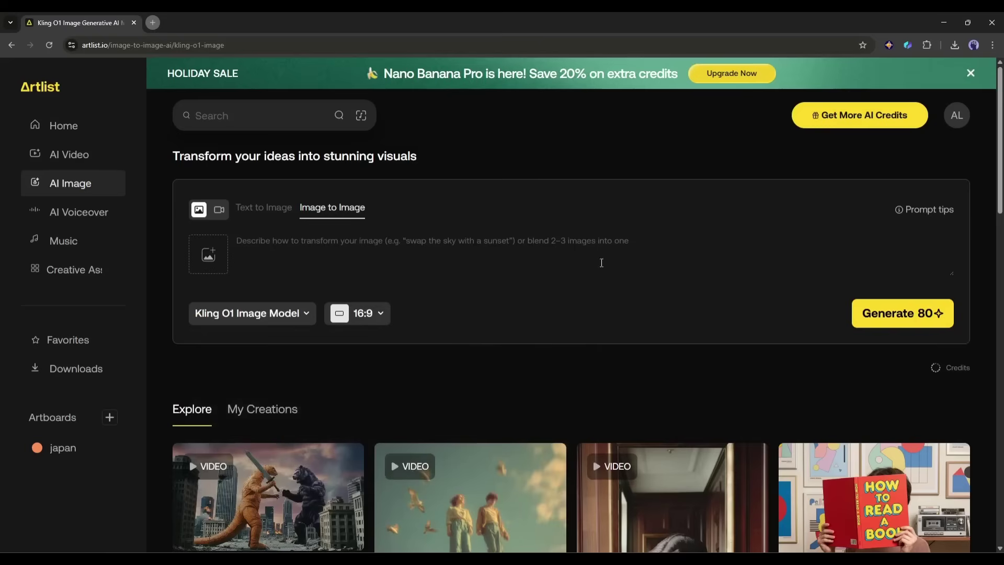
pyautogui.click(211, 254)
# Step: Upload the red-haired woman and white horse pictures as the two reference images
pyautogui.click(294, 253)
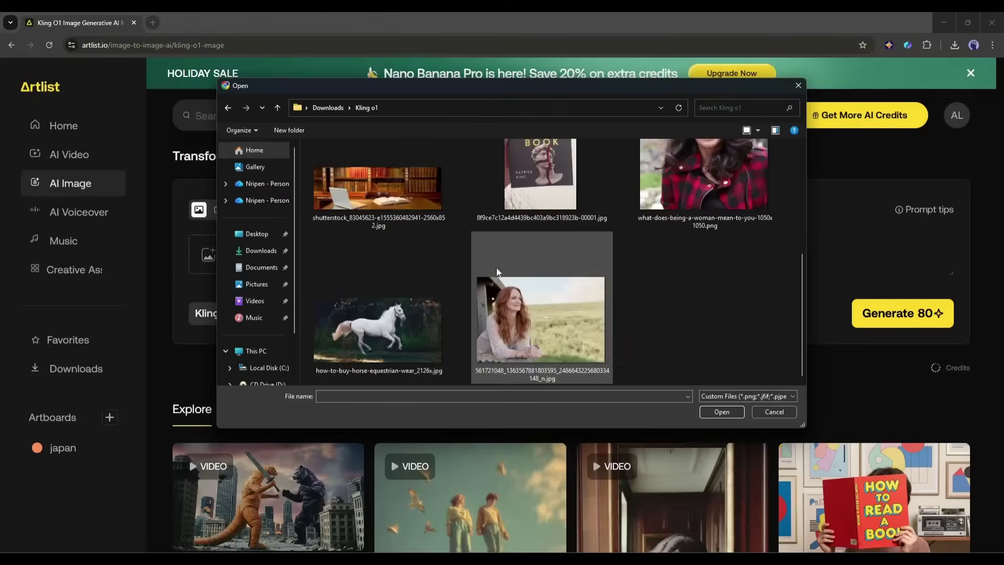
pyautogui.doubleClick(526, 327)
pyautogui.click(255, 254)
pyautogui.click(347, 254)
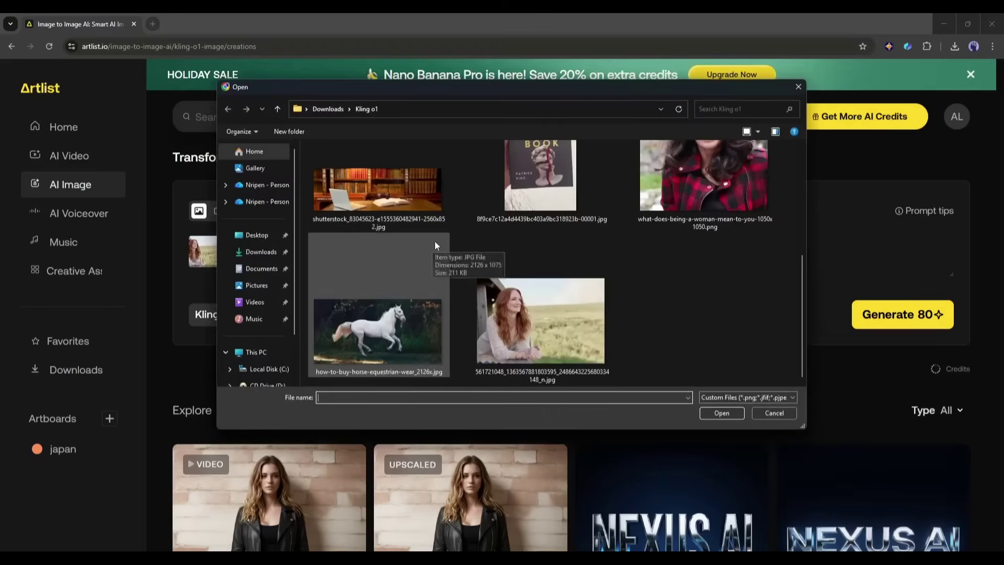
pyautogui.doubleClick(430, 248)
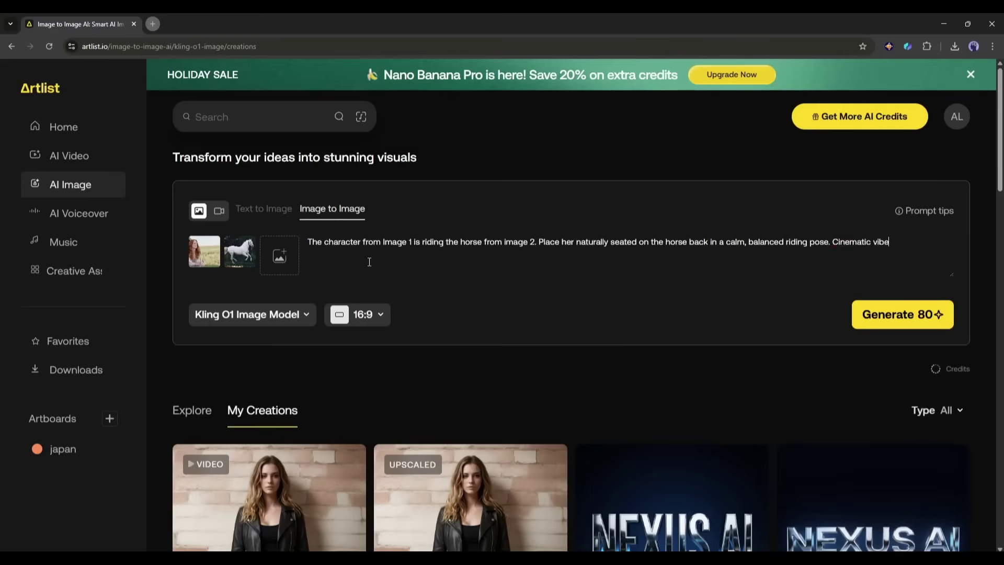
# Step: Finish the riding prompt and keep the 16:9 landscape aspect ratio
pyautogui.write('.')
pyautogui.click(364, 314)
pyautogui.click(460, 339)
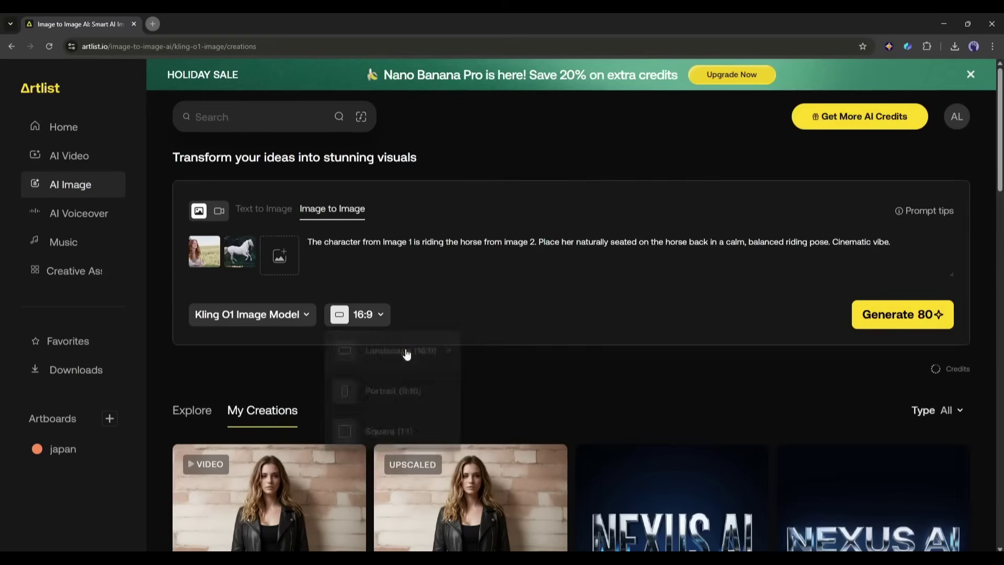
# Step: Generate the woman-riding-the-white-horse image, view it full size, and send it to Animate
pyautogui.click(921, 324)
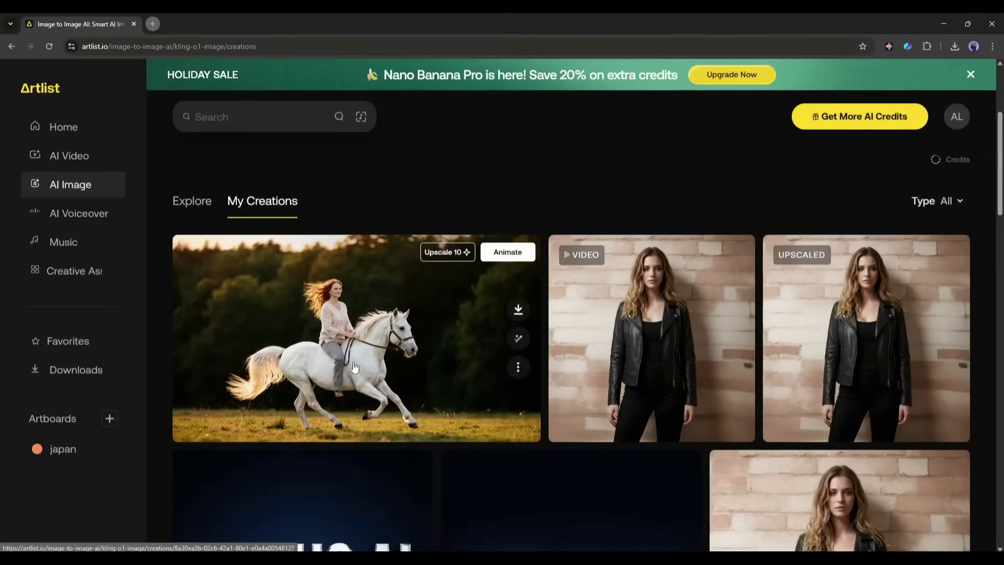
pyautogui.click(362, 351)
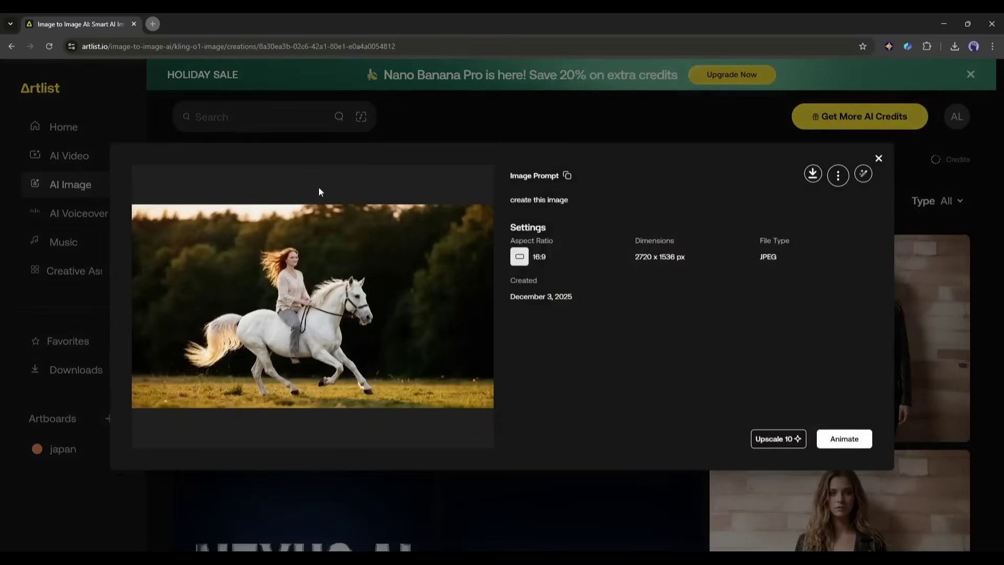
pyautogui.click(478, 391)
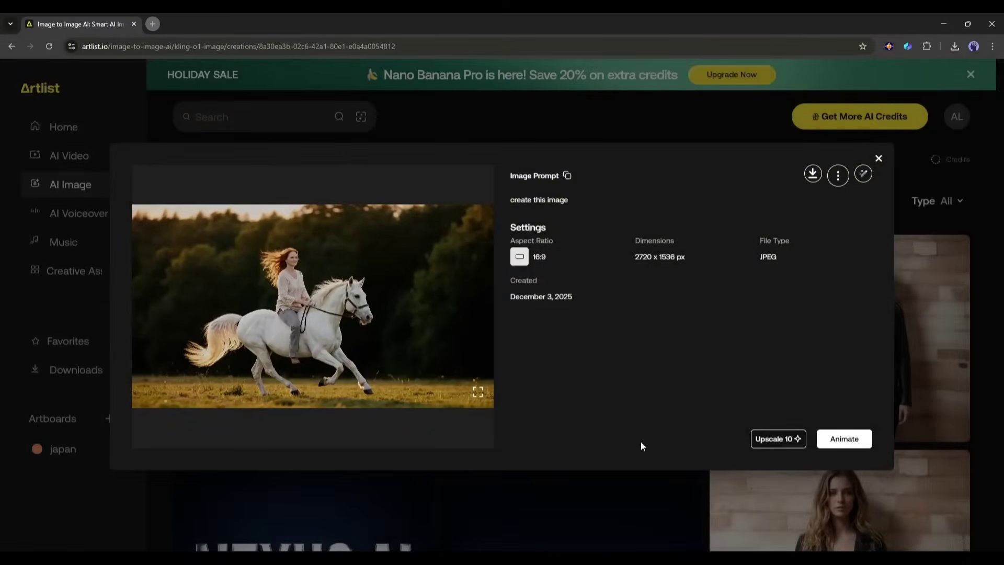
pyautogui.click(853, 442)
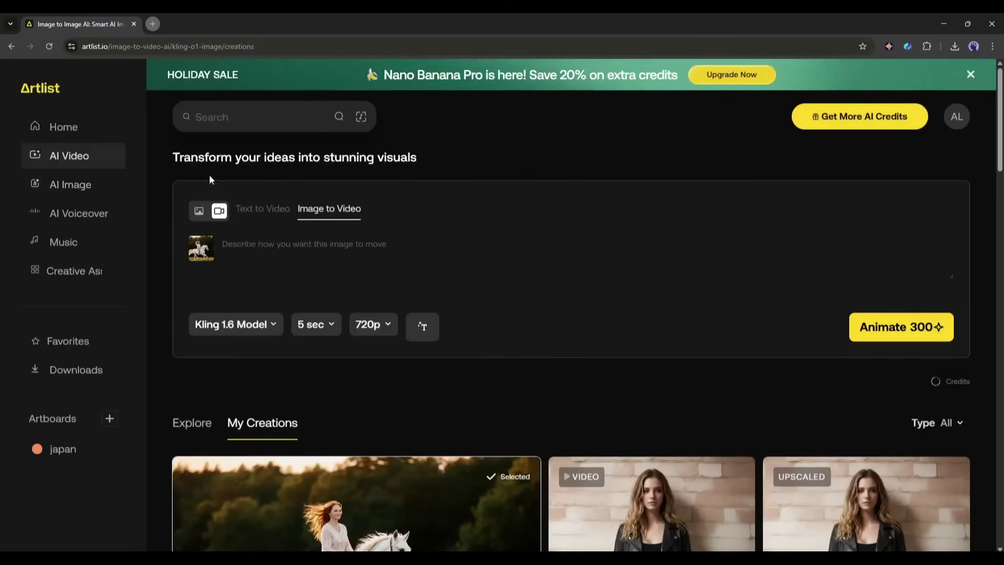
# Step: Choose the Kling O1 Video model with 10 sec duration at 1080p resolution
pyautogui.click(242, 320)
pyautogui.scroll(-3, 268, 445)
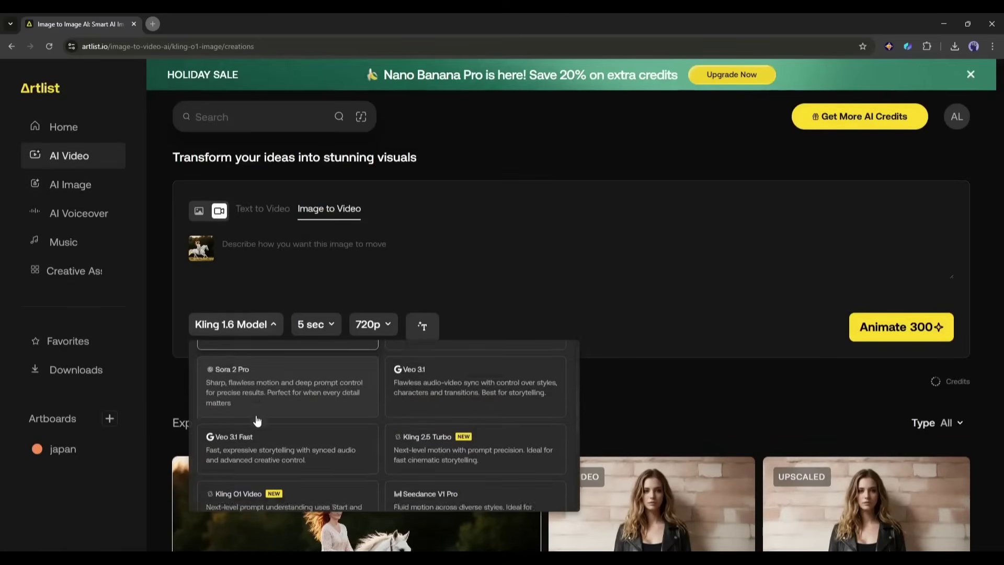
pyautogui.scroll(-2, 355, 455)
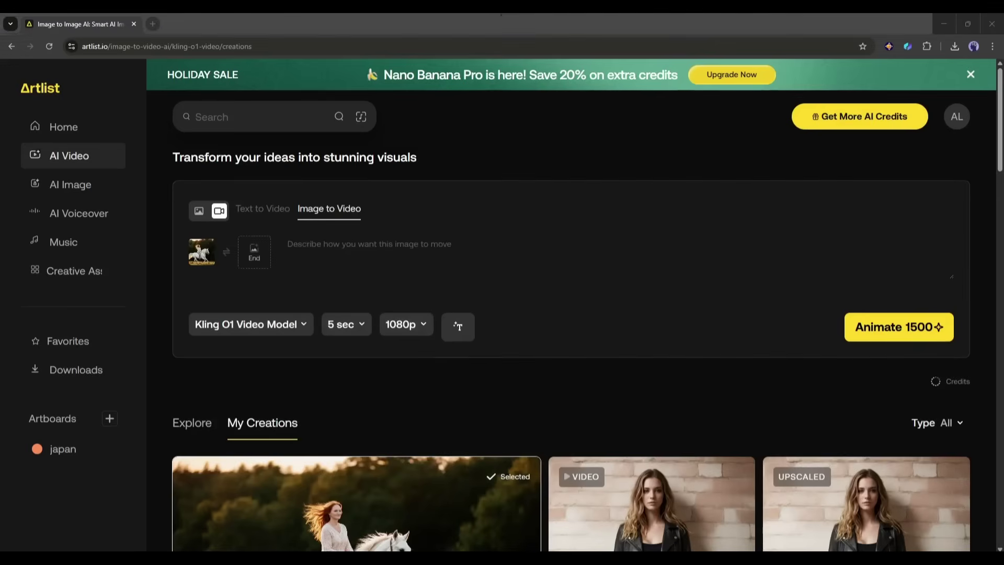
pyautogui.click(359, 329)
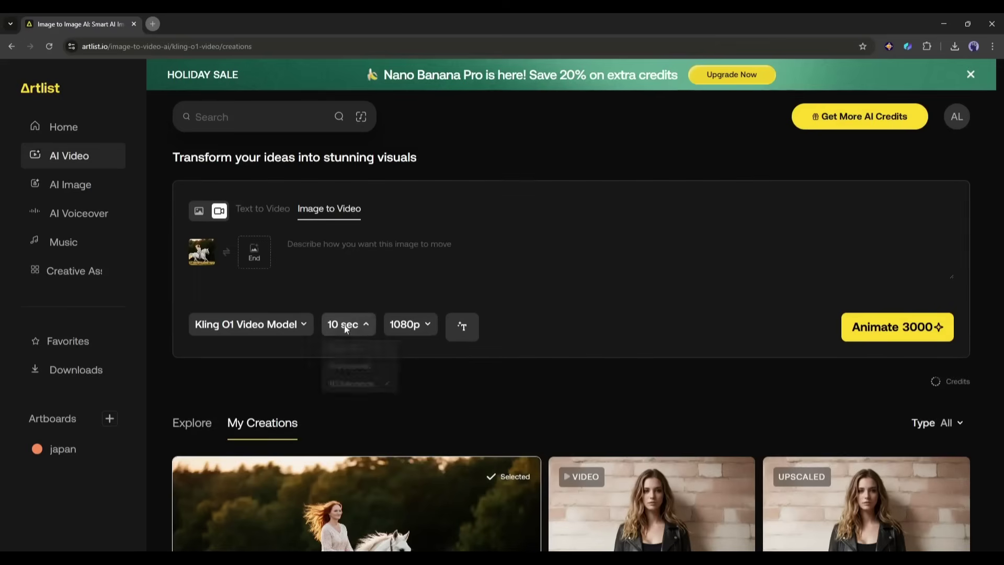
pyautogui.click(406, 330)
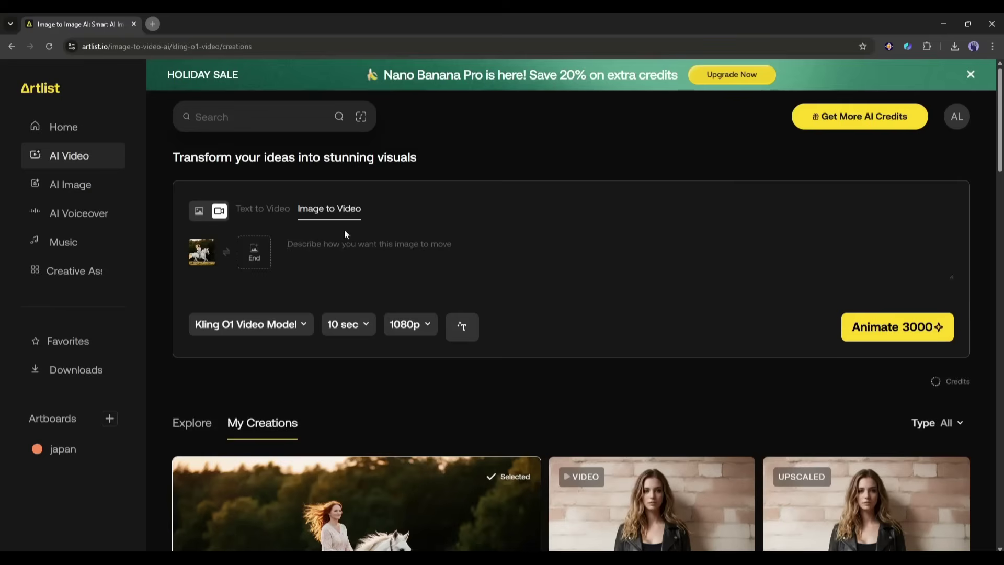
# Step: Fill in a suggested motion prompt for the horse ride and review its wording
pyautogui.click(461, 327)
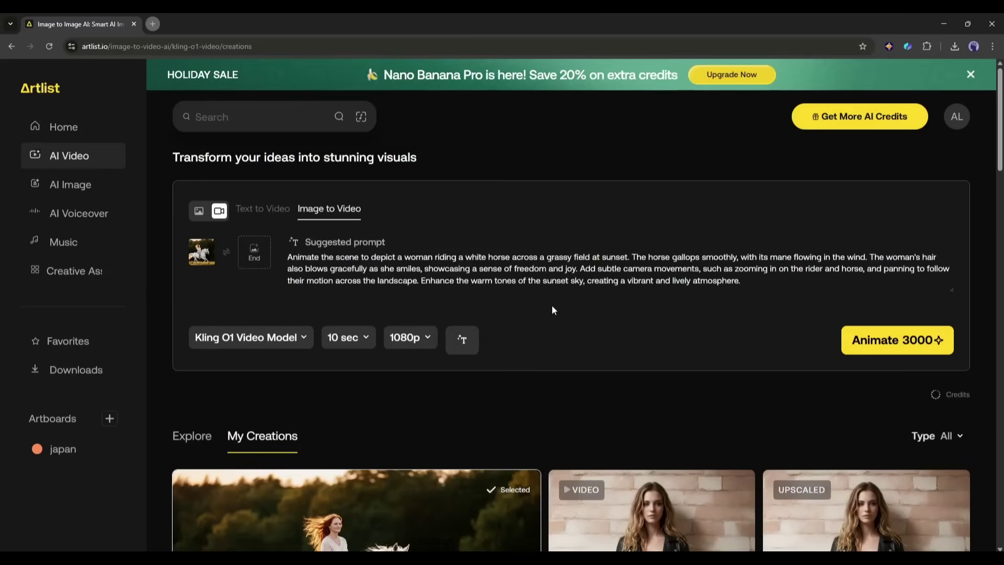
pyautogui.moveTo(497, 257); pyautogui.dragTo(573, 257)
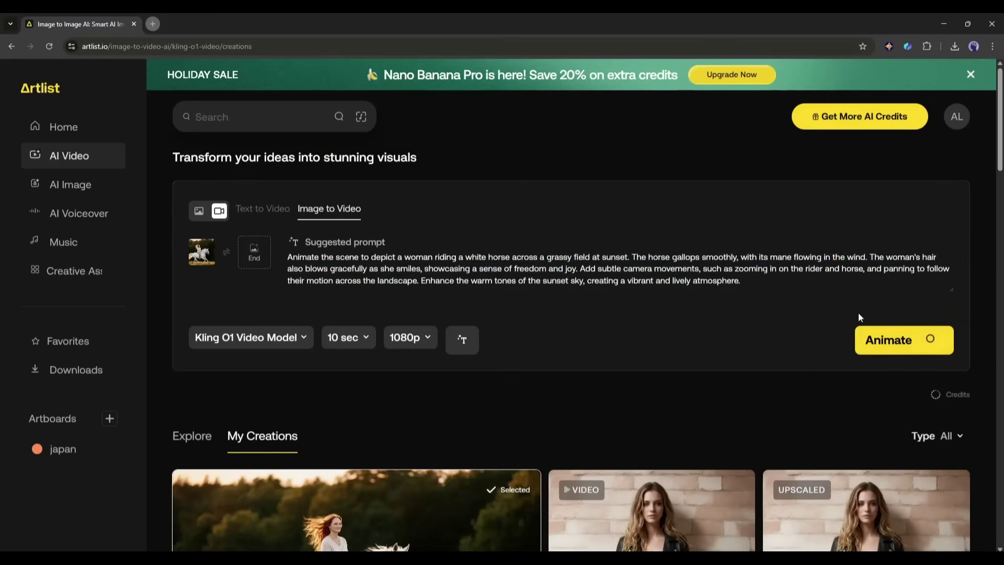
pyautogui.scroll(-4, 501, 371)
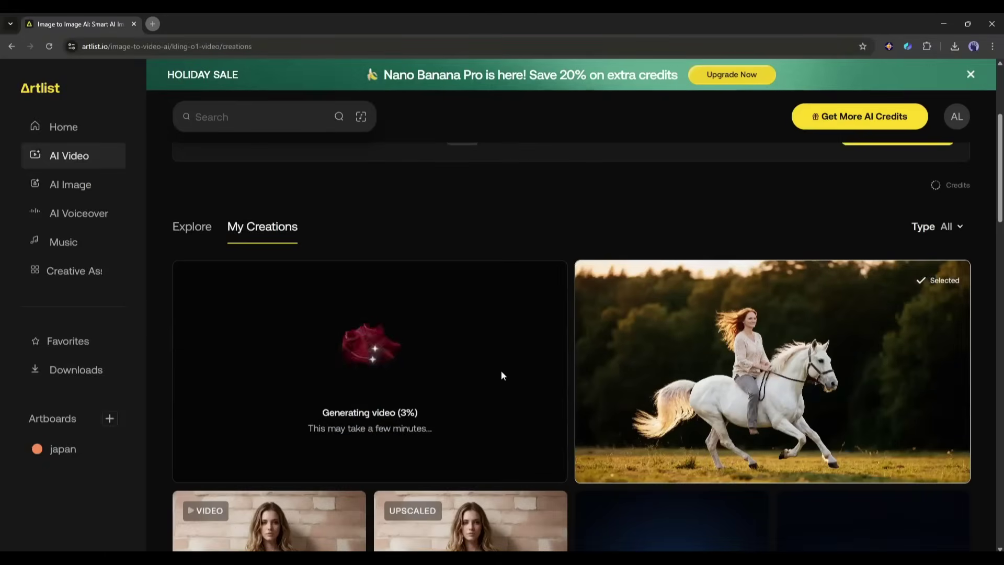
pyautogui.scroll(4, 463, 345)
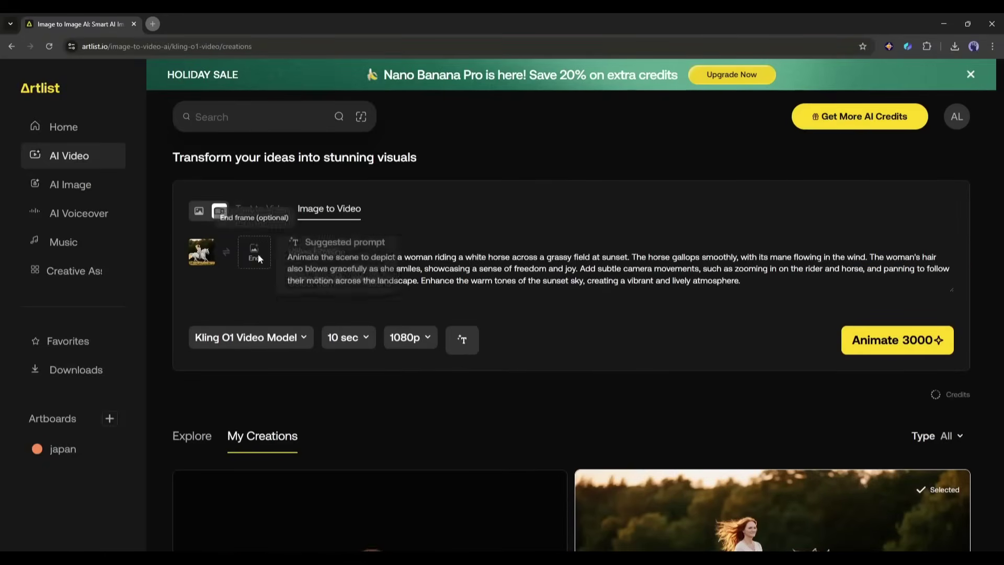
pyautogui.click(364, 254)
pyautogui.doubleClick(425, 255)
pyautogui.scroll(-3, 422, 333)
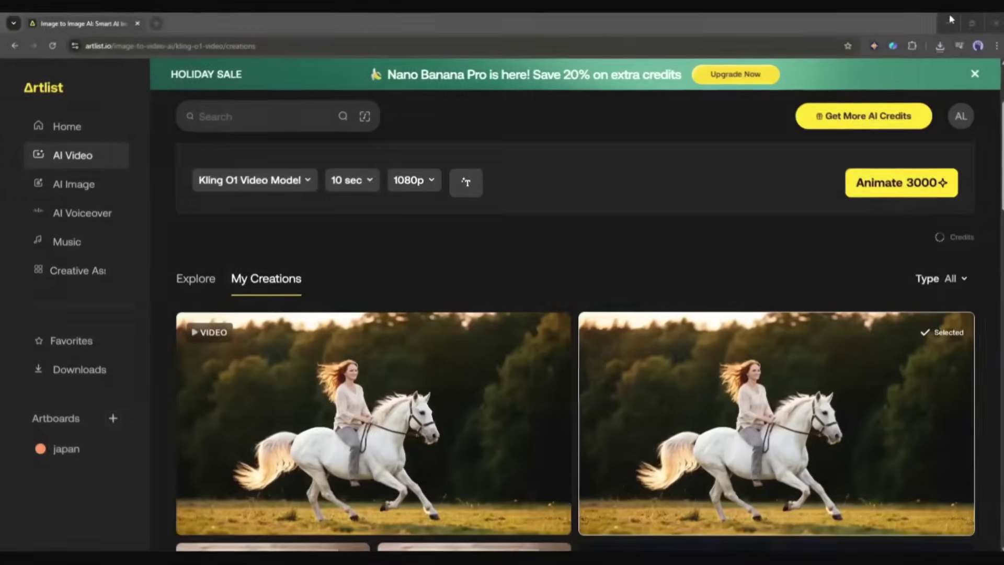
pyautogui.click(393, 383)
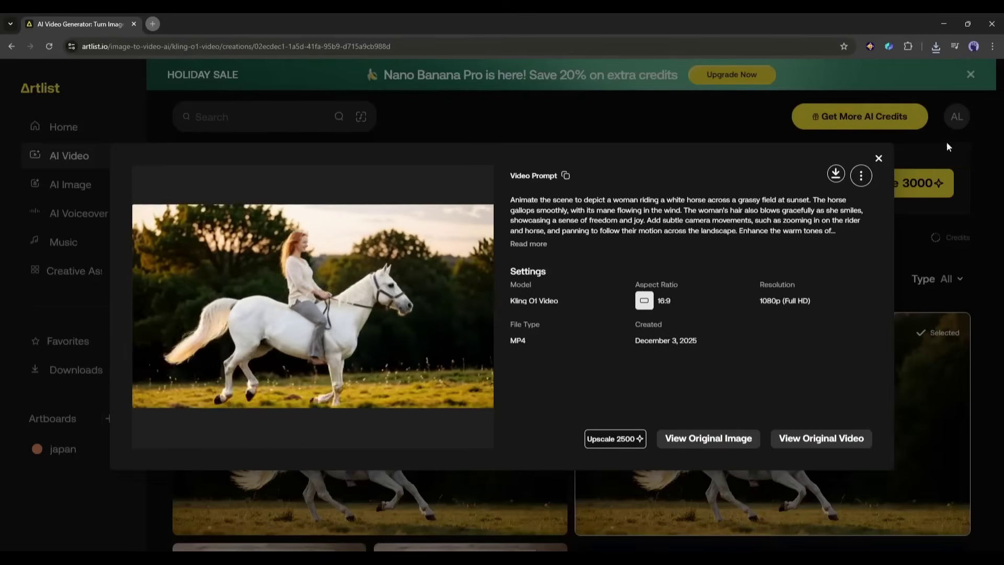
pyautogui.click(878, 159)
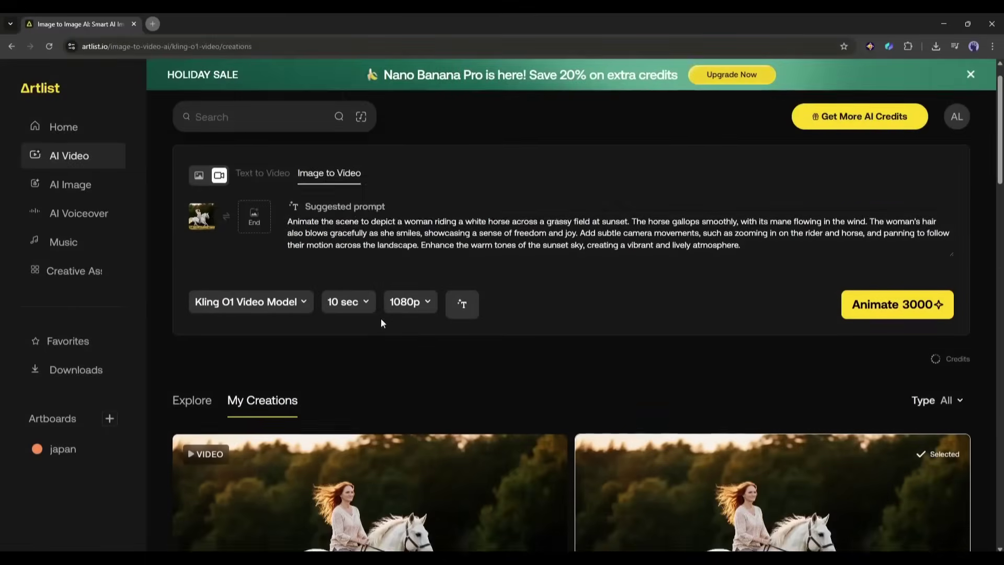
# Step: Switch to AI Image in Image to Image mode
pyautogui.scroll(-2, 371, 315)
pyautogui.scroll(3, 400, 336)
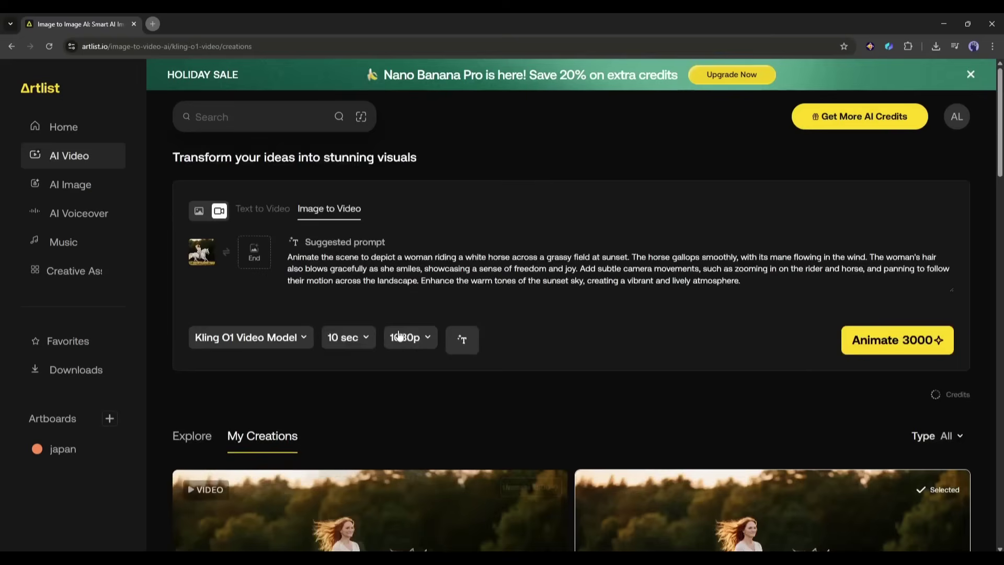
pyautogui.click(204, 216)
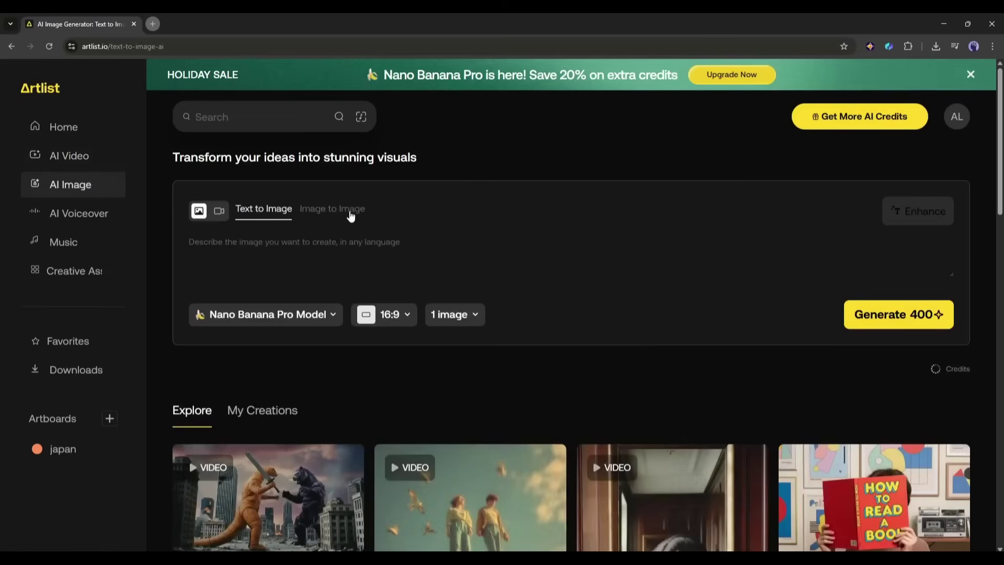
pyautogui.click(333, 208)
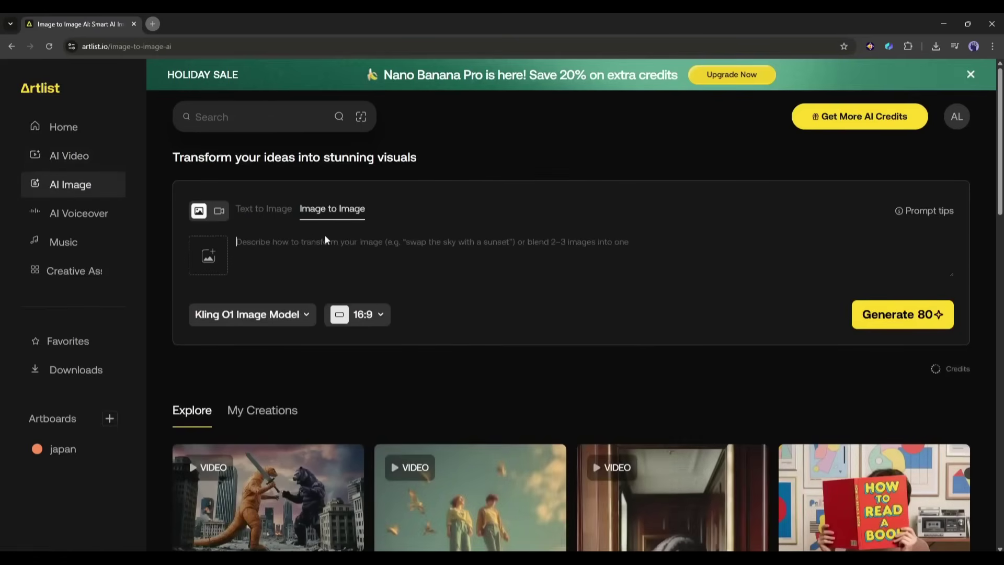
# Step: Upload the woman's portrait and the book image as references, then add the library image
pyautogui.click(214, 241)
pyautogui.doubleClick(708, 246)
pyautogui.click(208, 256)
pyautogui.doubleClick(709, 247)
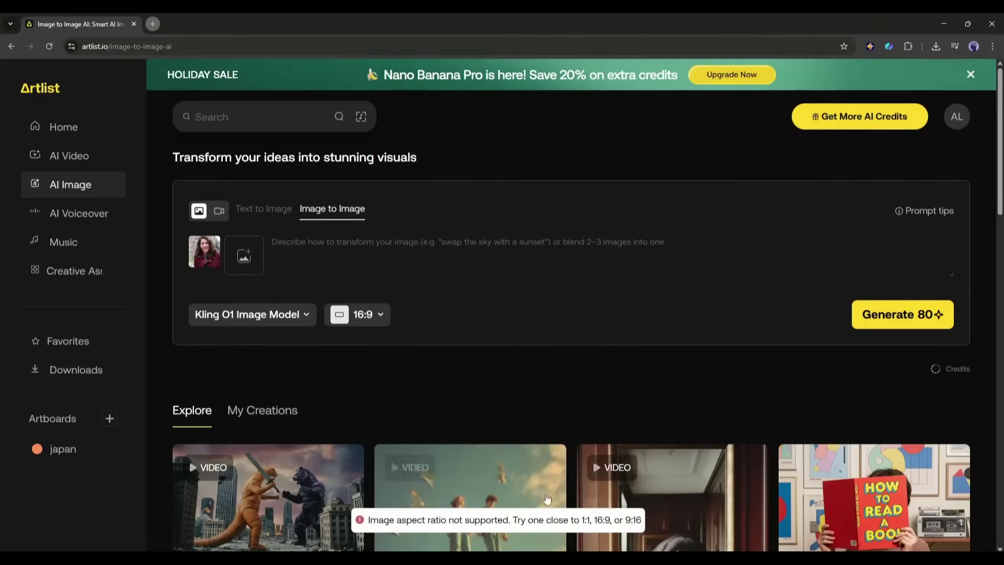
pyautogui.click(280, 256)
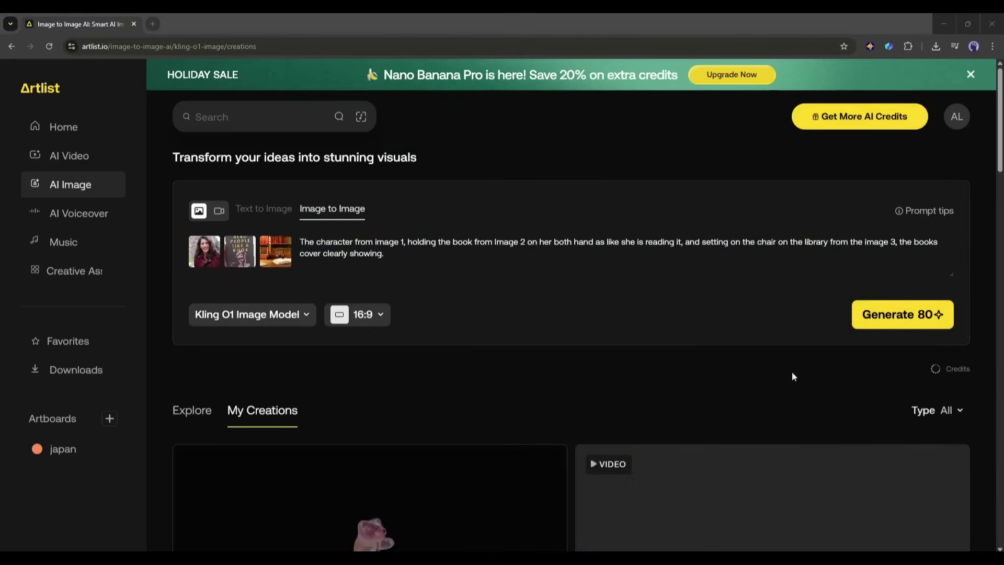
# Step: Open the generated library-reading image and send it to Image to Video
pyautogui.scroll(-3, 572, 366)
pyautogui.click(936, 46)
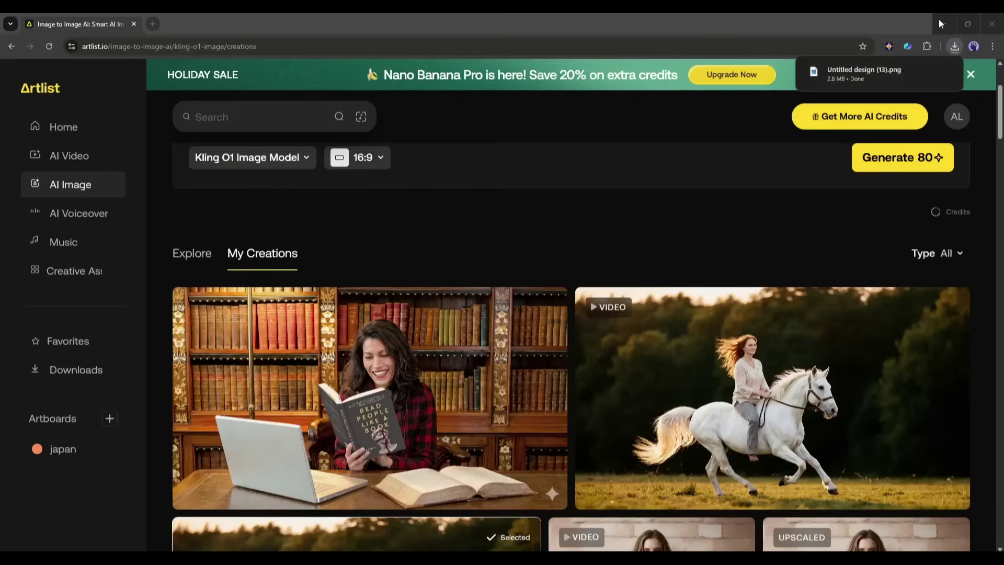
pyautogui.click(419, 368)
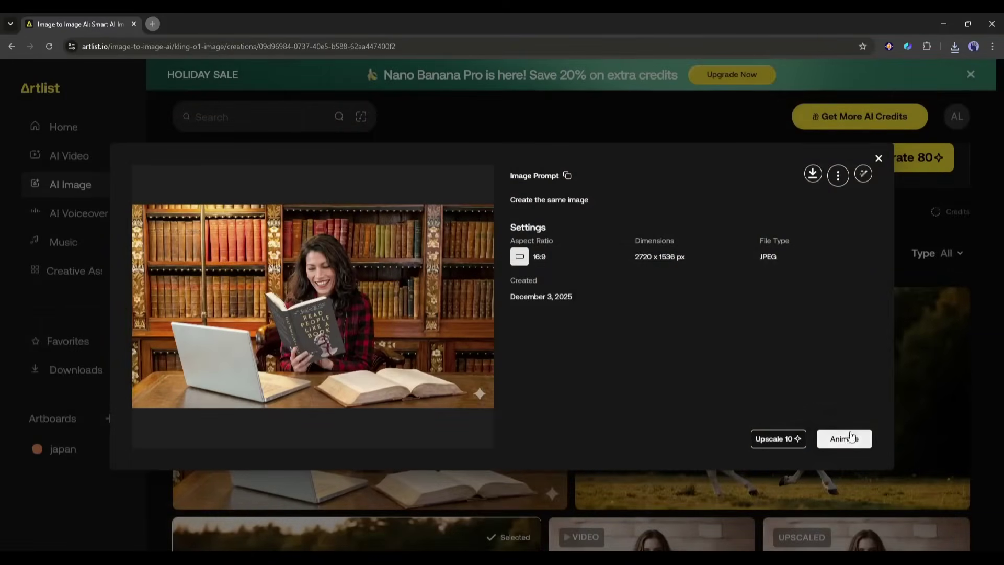
pyautogui.click(844, 439)
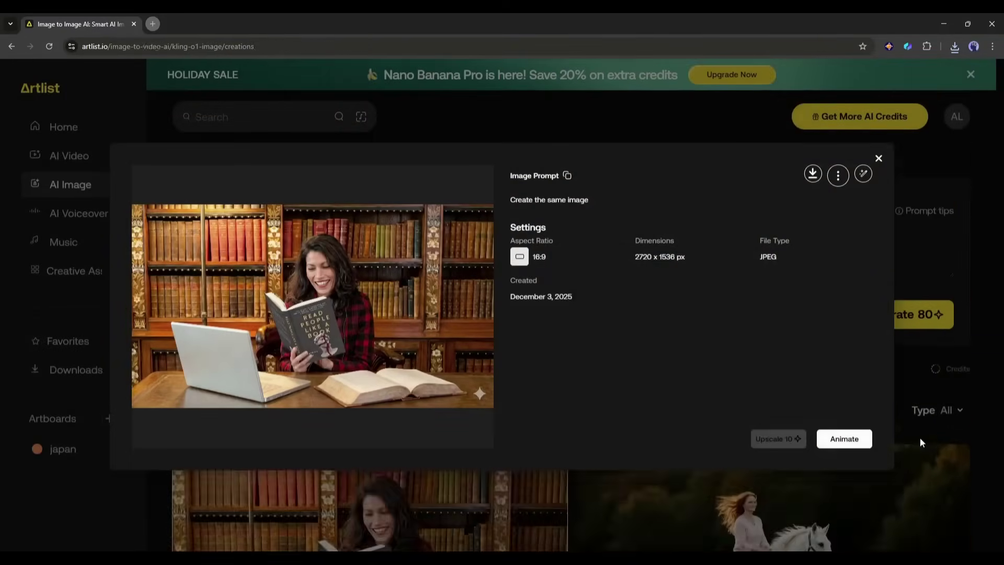
# Step: Keep Kling O1 Video as the model and paste the page-turning, 360-degree-orbit motion prompt
pyautogui.click(293, 328)
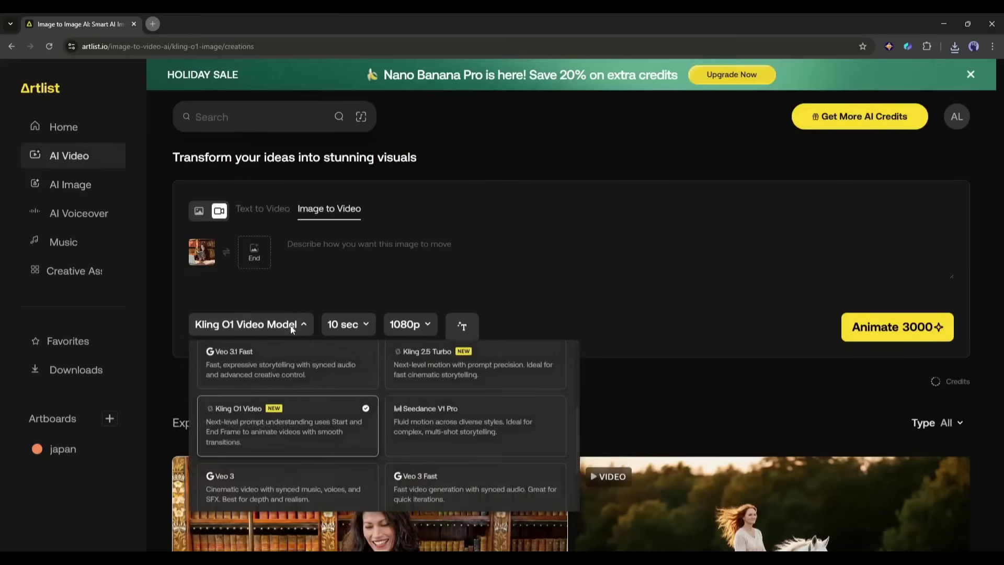
pyautogui.click(296, 424)
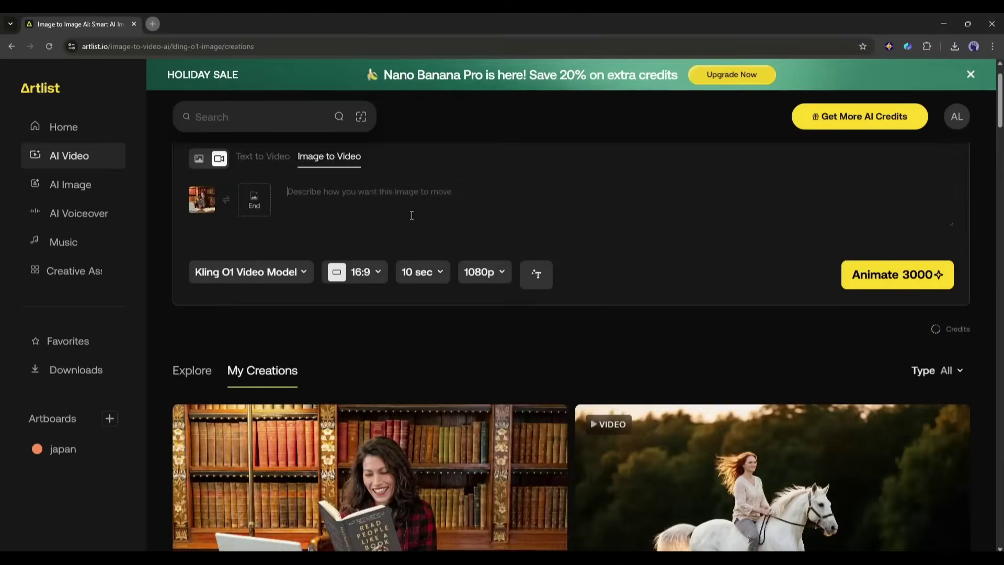
pyautogui.write('The scene begins with the character seated at a wooden table in a quiet, classic library, reading the book she holds in her hands. She maintains a warm, engaged expression as her eyes move smoothly across the page. After a brief moment, she gently turns a page with a natural, unhurried motion, her fingers lightly guiding the page from right to left. Her expression stays pleasant and focused. She continues reading, occasionally shifting her gaze downward toward the open book on the table before returning to the book in her hands. Her upper body stays relaxed with small natural posture adjustments as she reads.  The camera starts with a medium framing in front of her, then begins a slow, steady zoom out, revealing more of the surrounding shelves filled with books. As the zoom reaches a wider framing, the camera transitions into a smooth 360-degree movement around her. The rotation remains even and consistent, circling her from left to back to right, always keeping her as the central anchor of the shot. As the camera moves, she continues the reading action, turning another page with a fluid motion and maintaining a calm, natural expression. Lighting stays warm and stable, with no abrupt shifts. The overall feeling is calm, grounded, and cinematic.')
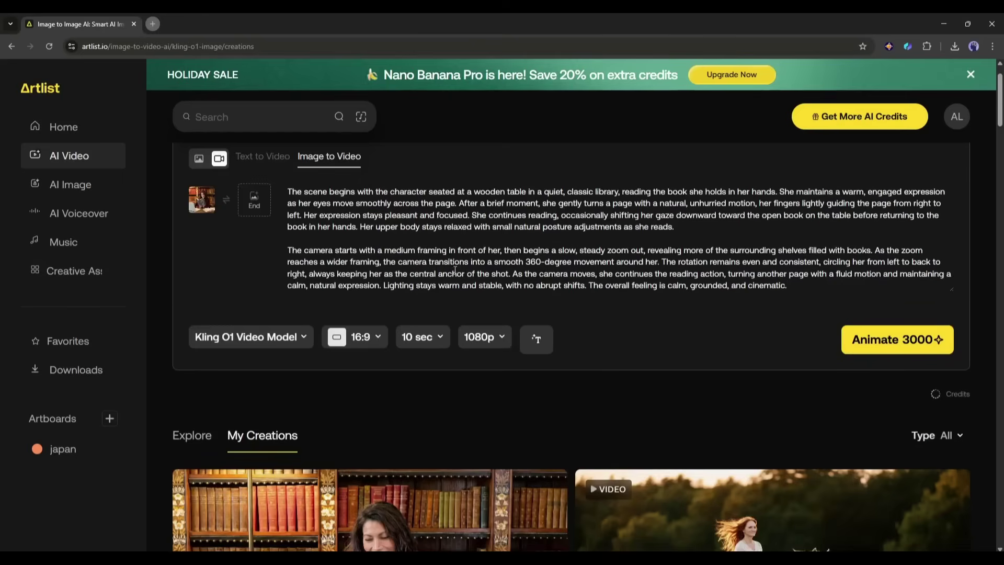
# Step: Scroll back to the top of the Artlist home page
pyautogui.scroll(1, 455, 269)
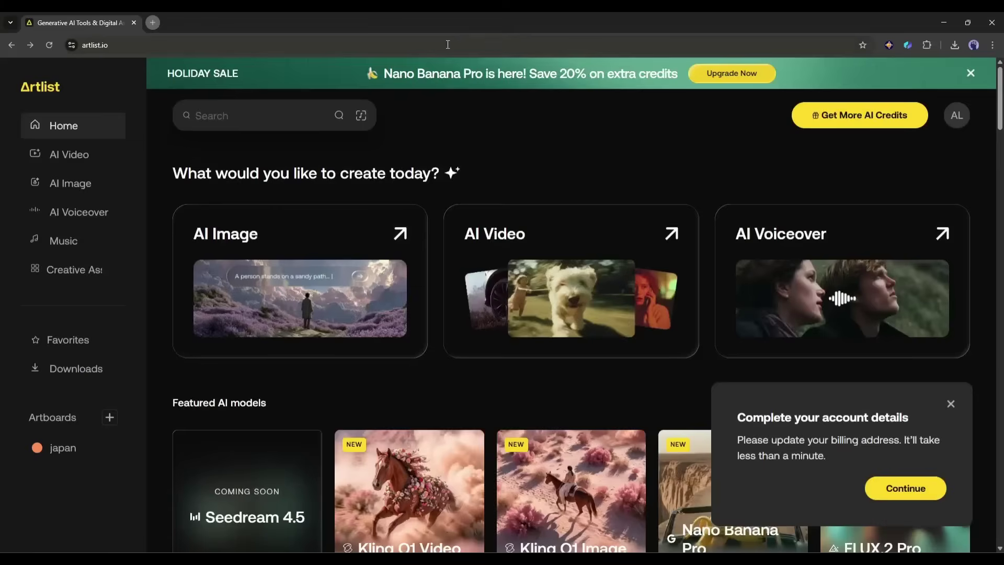
pyautogui.scroll(-15, 317, 180)
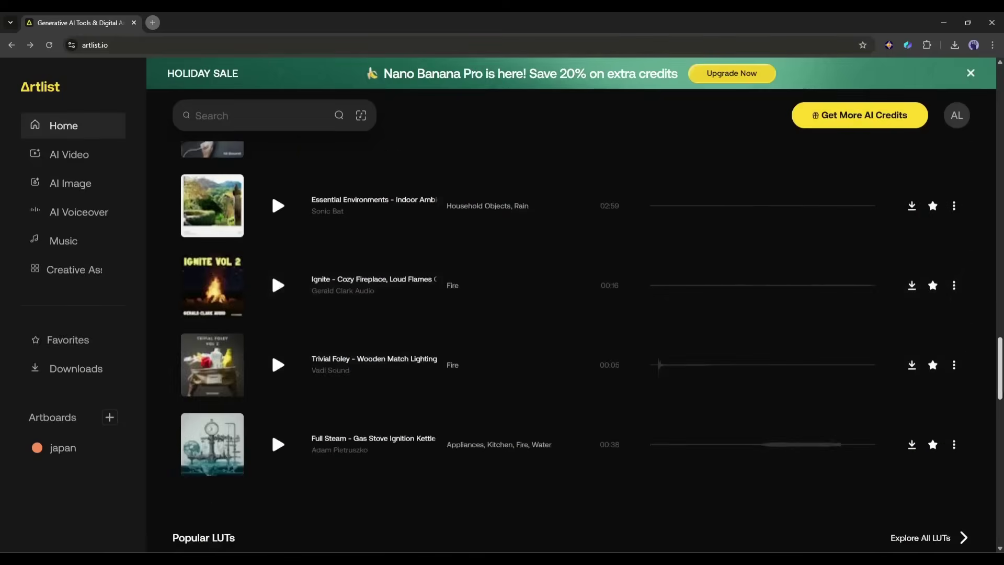
pyautogui.scroll(20, 988, 104)
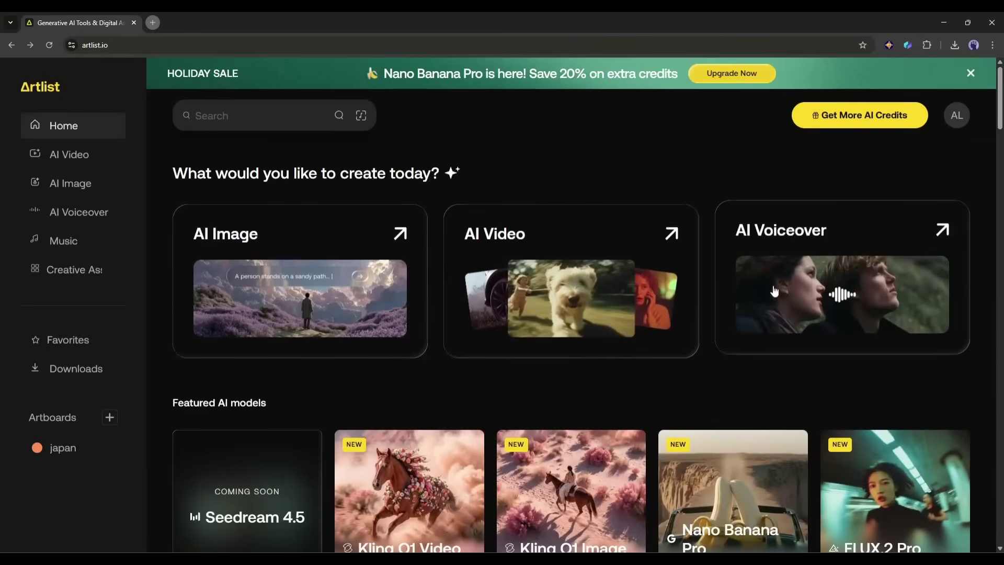
pyautogui.scroll(-2, 775, 292)
pyautogui.scroll(-6, 768, 367)
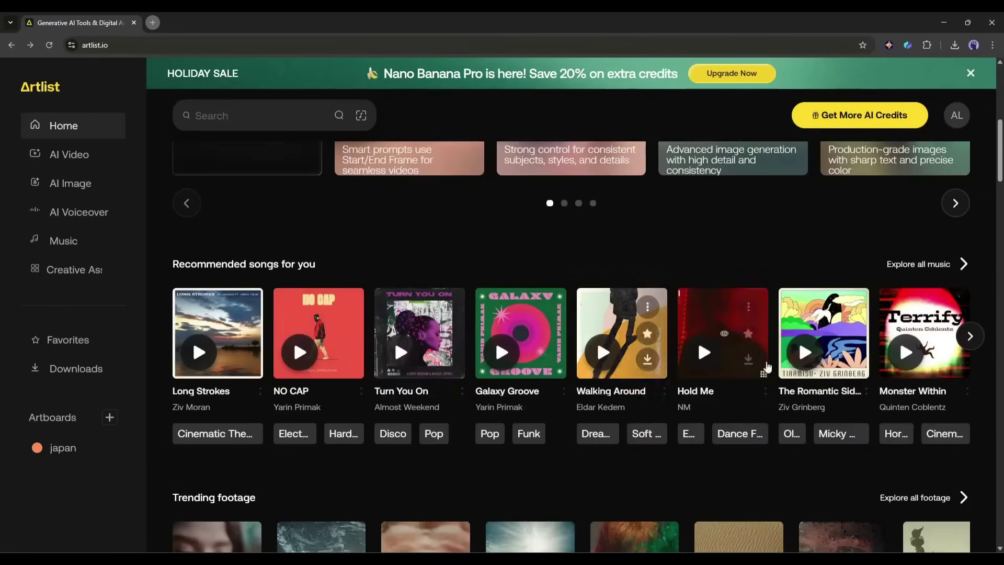
pyautogui.scroll(-15, 768, 366)
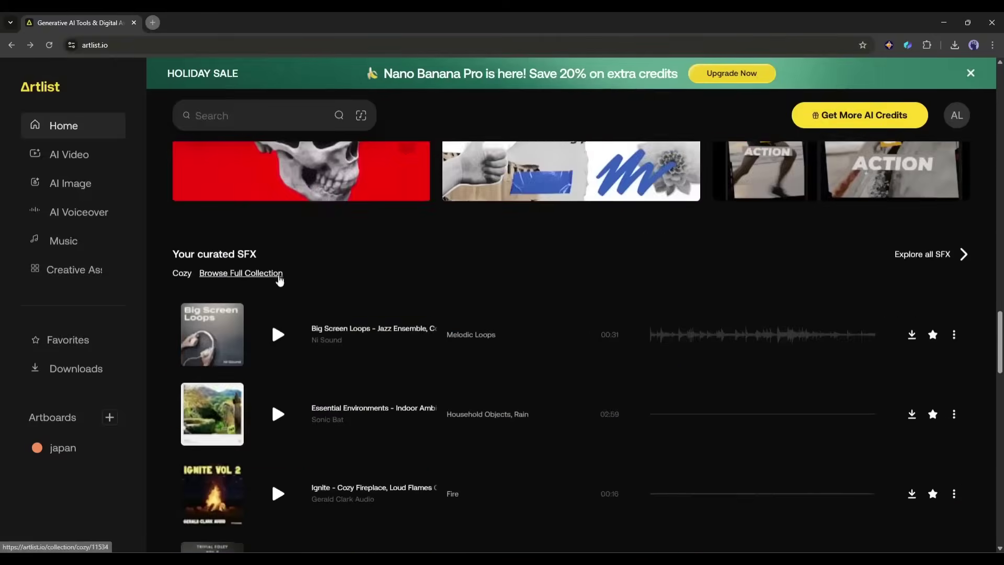